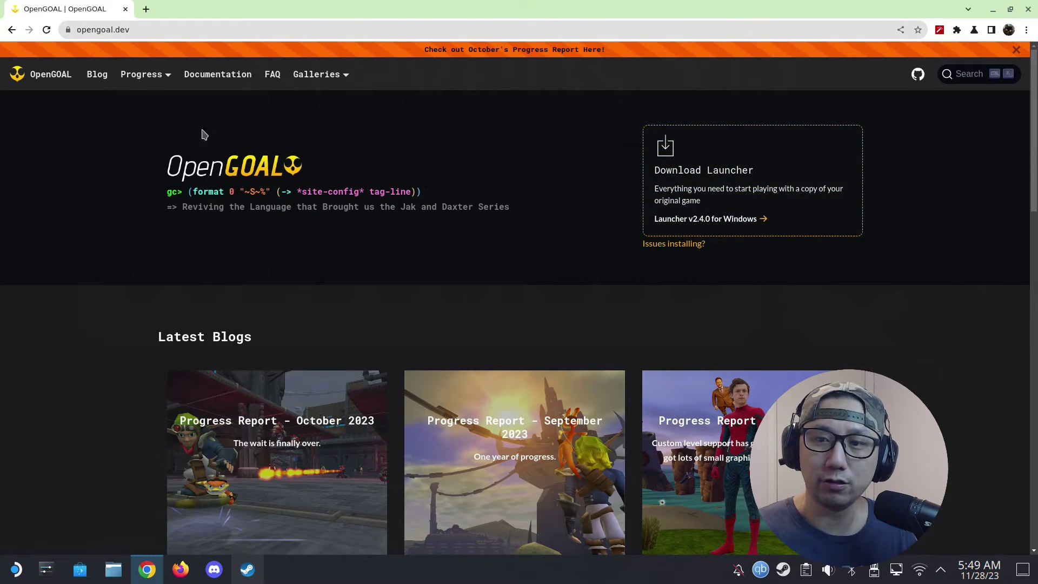
Find the Linux (Steam Deck) section of the OpenGOAL installation documentation and follow its link to the Decky Loader website.
{"action": "left_click", "coordinate": [271, 75]}
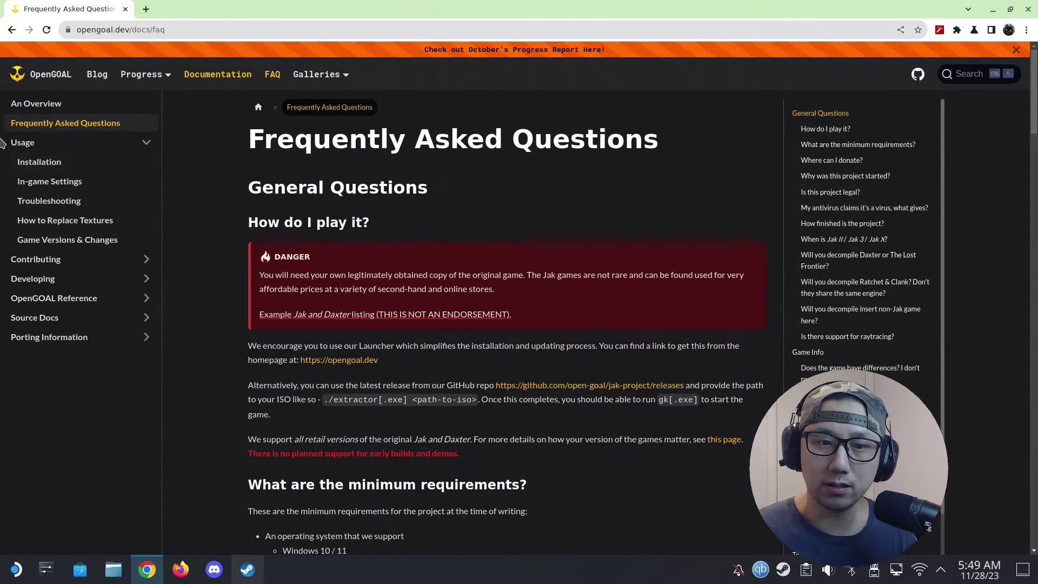
{"action": "left_click", "coordinate": [42, 172]}
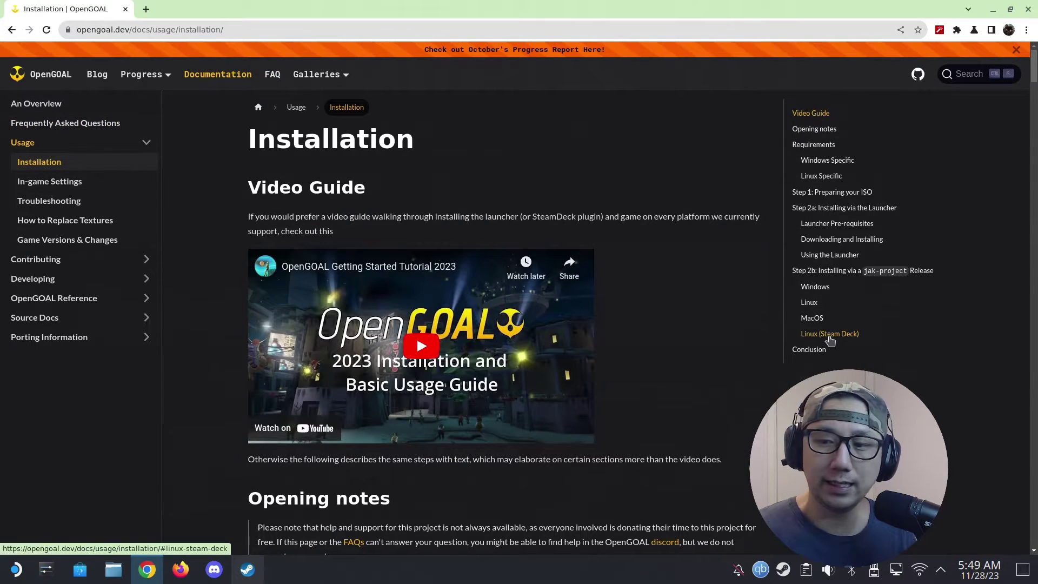
{"action": "left_click", "coordinate": [829, 339]}
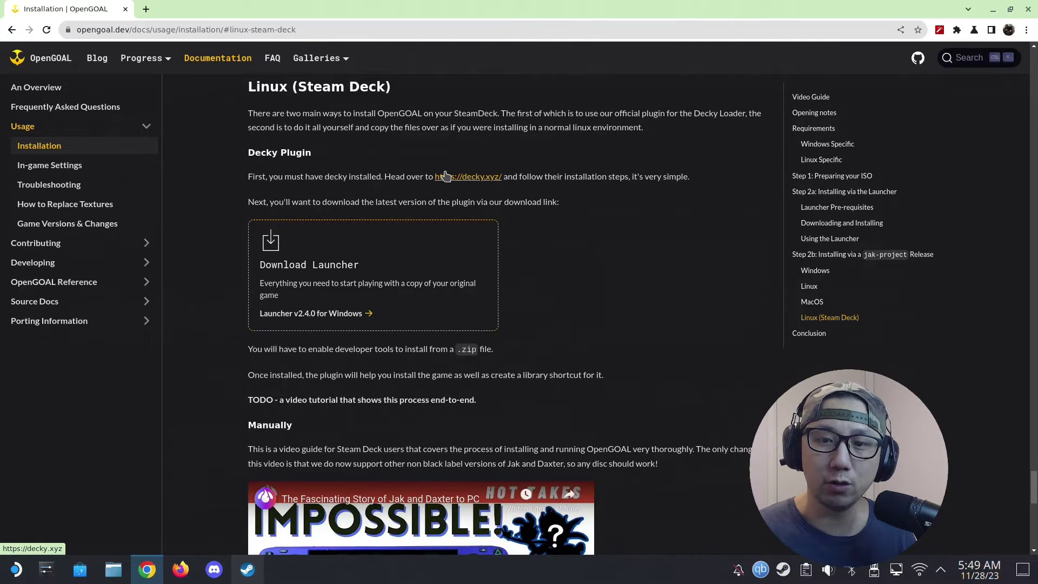
{"action": "left_click", "coordinate": [463, 177]}
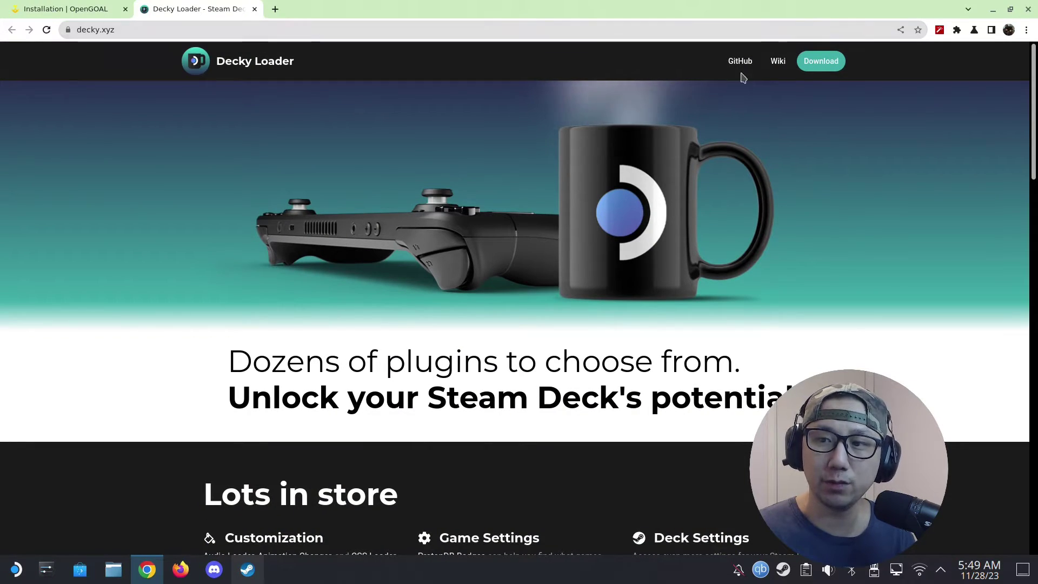
Download decky_installer.desktop and execute it from the Downloads folder, allowing the Install Decky program to start.
{"action": "left_click", "coordinate": [817, 58]}
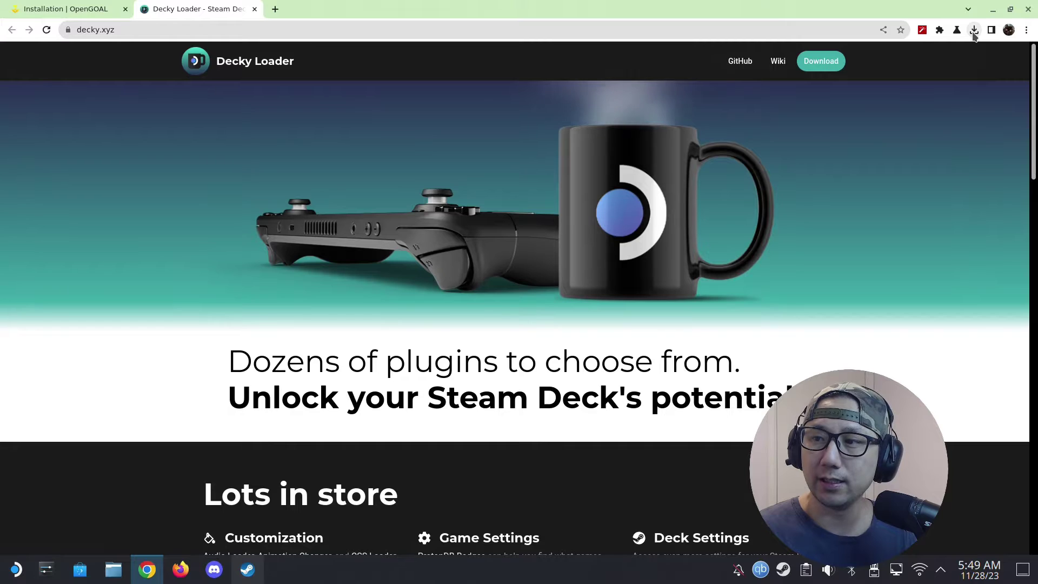
{"action": "left_click", "coordinate": [974, 31]}
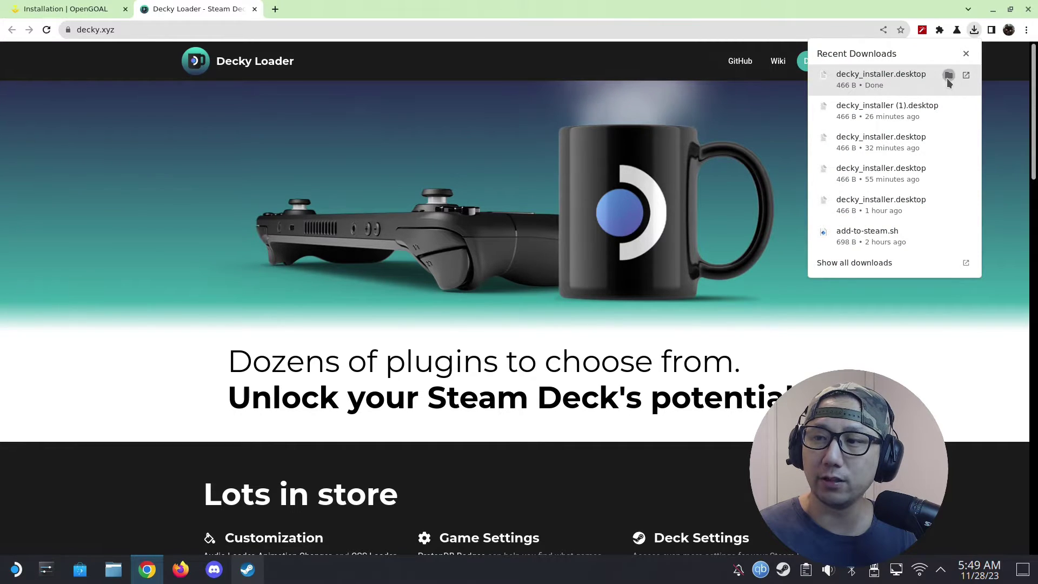
{"action": "left_click", "coordinate": [948, 76]}
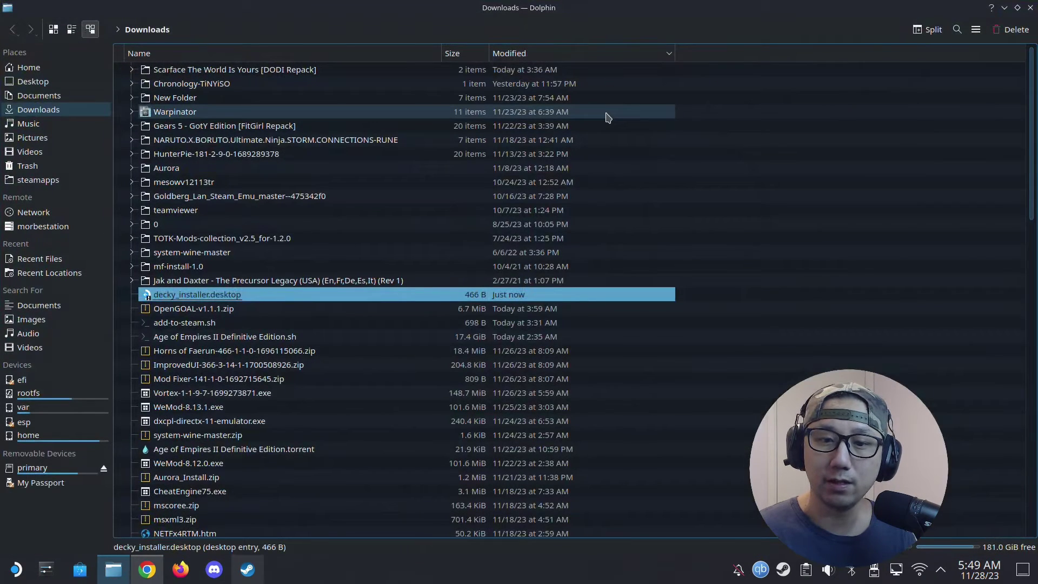
{"action": "double_click", "coordinate": [219, 297]}
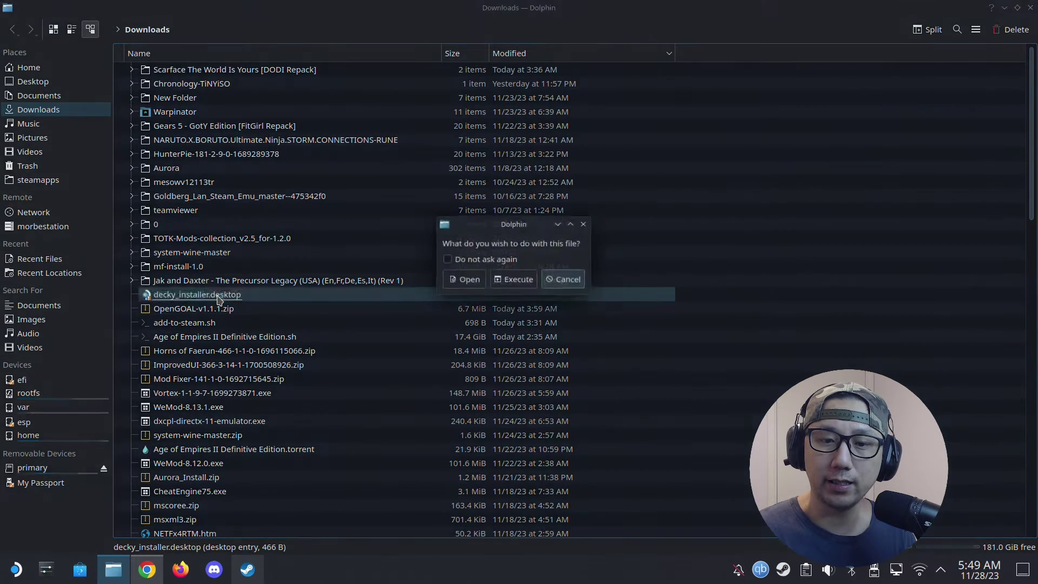
{"action": "left_click", "coordinate": [514, 280]}
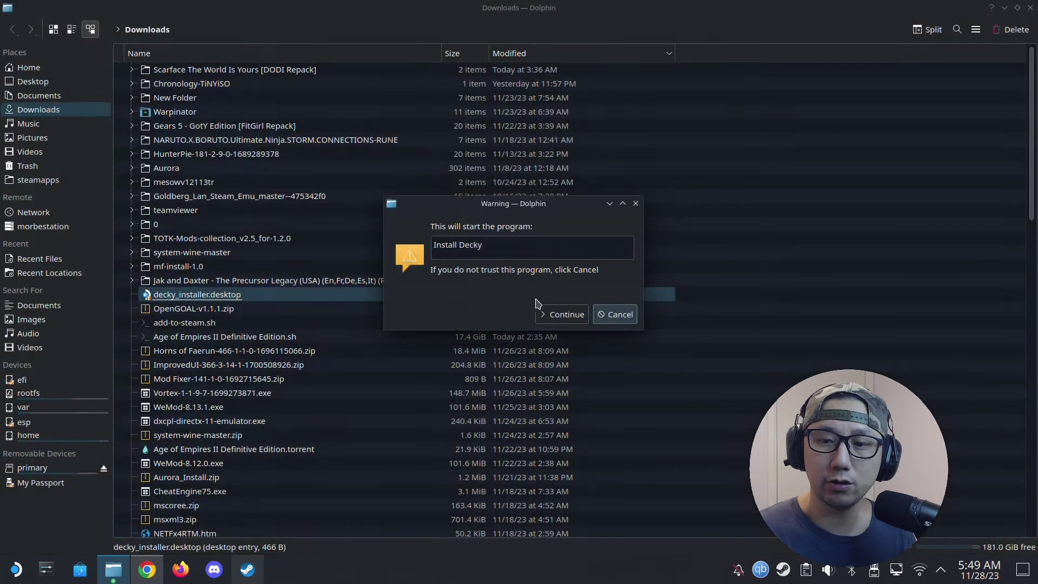
{"action": "left_click", "coordinate": [563, 319]}
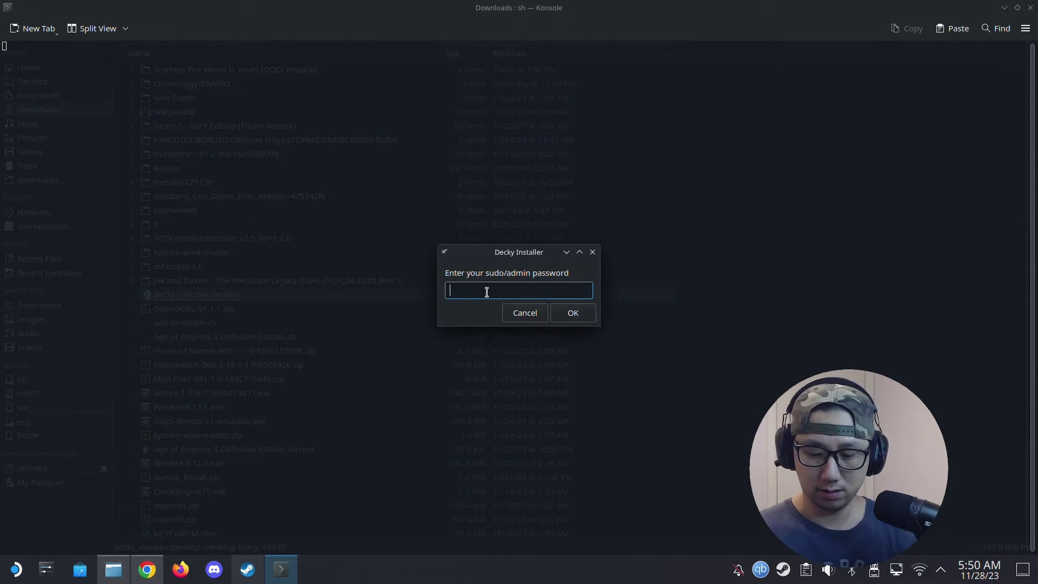
Enter the sudo/admin password in the Decky Installer and run the "update to latest release" option.
{"action": "type", "text": "•"}
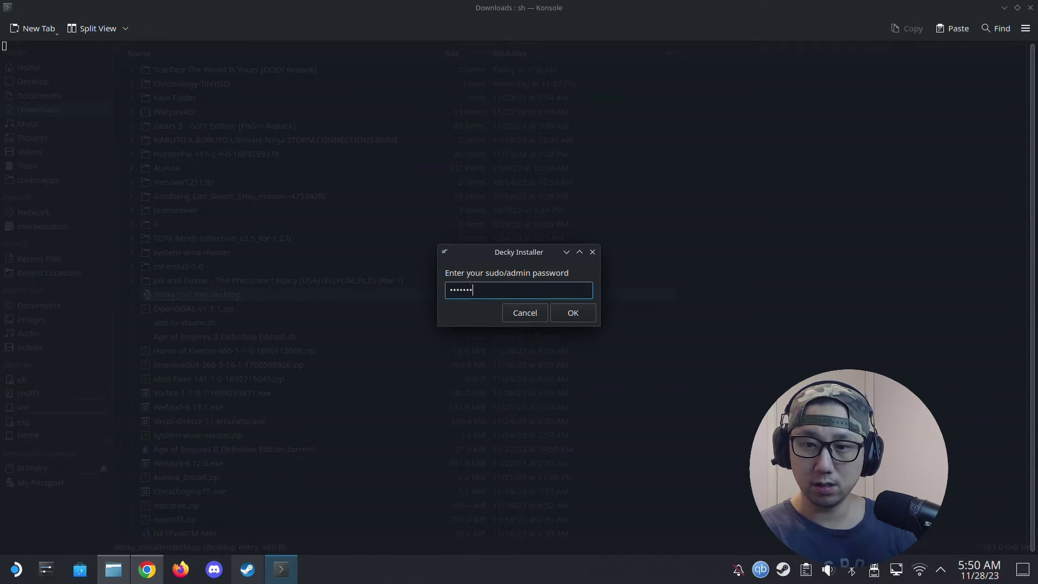
{"action": "key", "text": "BackSpace"}
{"action": "key", "text": "BackSpace"}
{"action": "key", "text": "BackSpace"}
{"action": "key", "text": "BackSpace"}
{"action": "key", "text": "BackSpace"}
{"action": "key", "text": "BackSpace"}
{"action": "key", "text": "BackSpace"}
{"action": "key", "text": "BackSpace"}
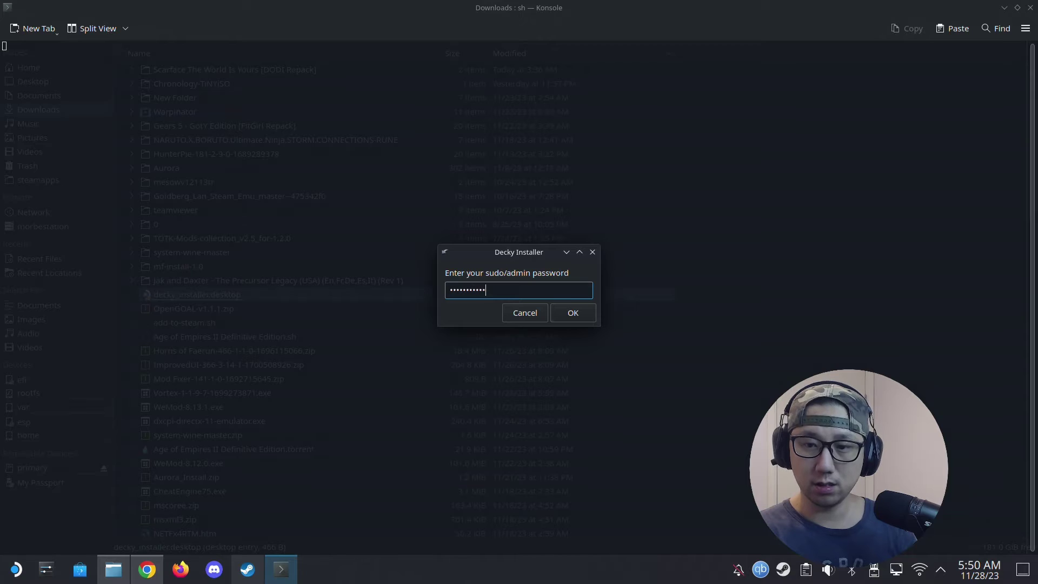
{"action": "type", "text": "•••••••••••"}
{"action": "key", "text": "Return"}
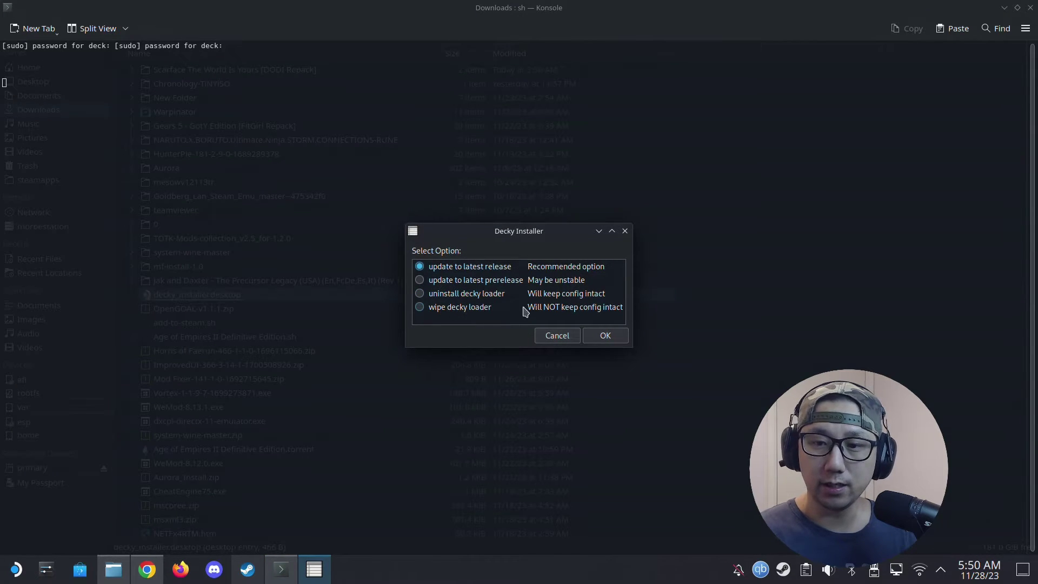
{"action": "left_click", "coordinate": [605, 334]}
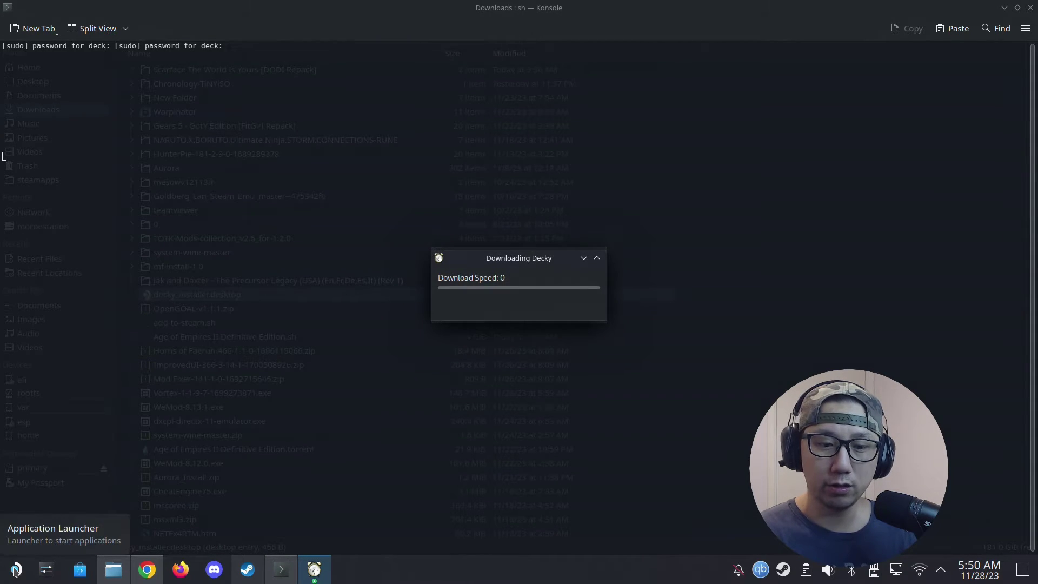
Start the passwd command in a new Konsole window and close that window without changing the password.
{"action": "left_click", "coordinate": [16, 568]}
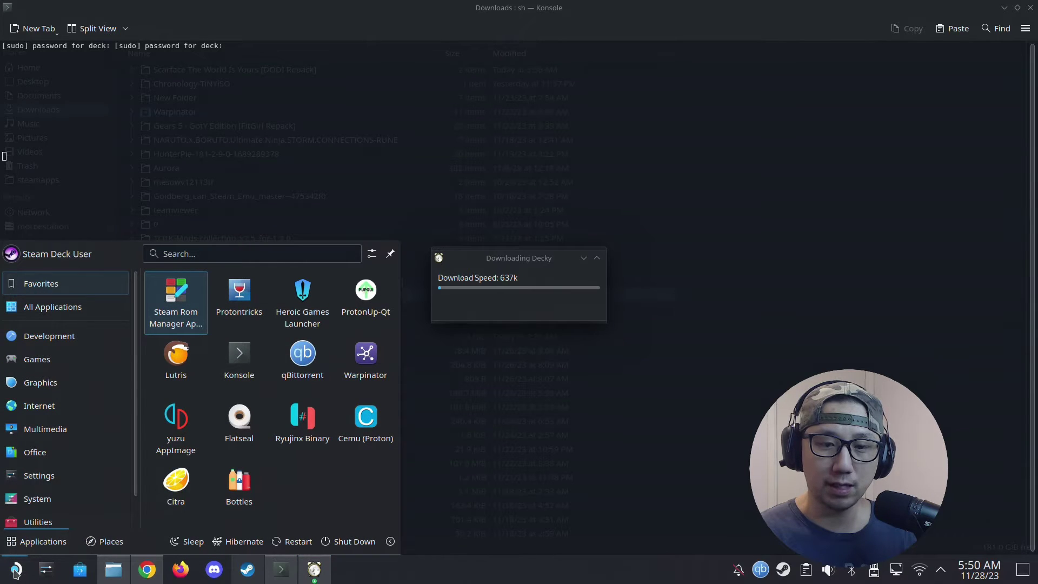
{"action": "left_click", "coordinate": [86, 308]}
{"action": "scroll", "coordinate": [294, 389], "scroll_direction": "down", "scroll_amount": 6}
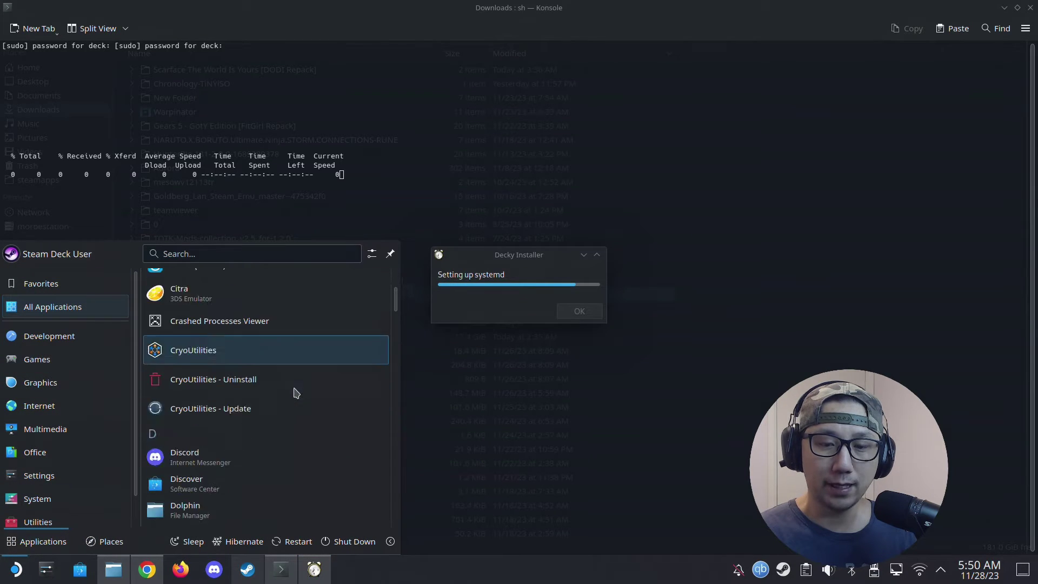
{"action": "scroll", "coordinate": [297, 400], "scroll_direction": "down", "scroll_amount": 10}
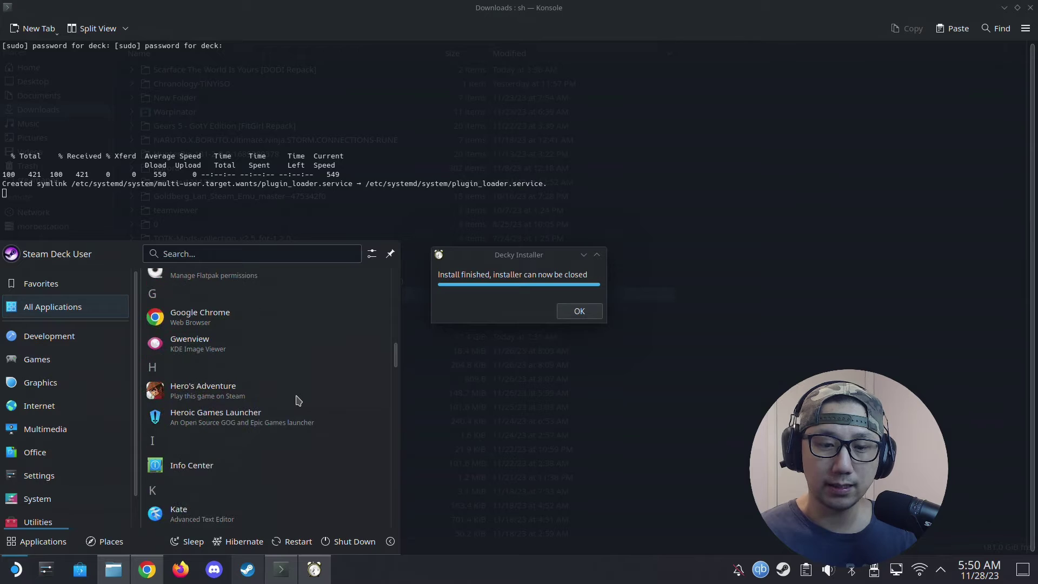
{"action": "scroll", "coordinate": [221, 430], "scroll_direction": "down", "scroll_amount": 2}
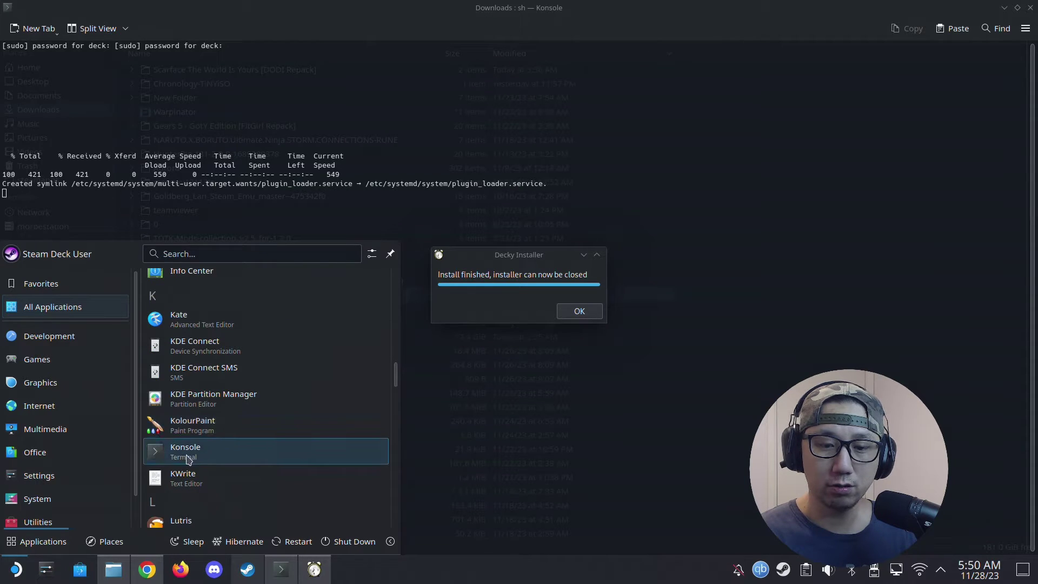
{"action": "left_click", "coordinate": [186, 454]}
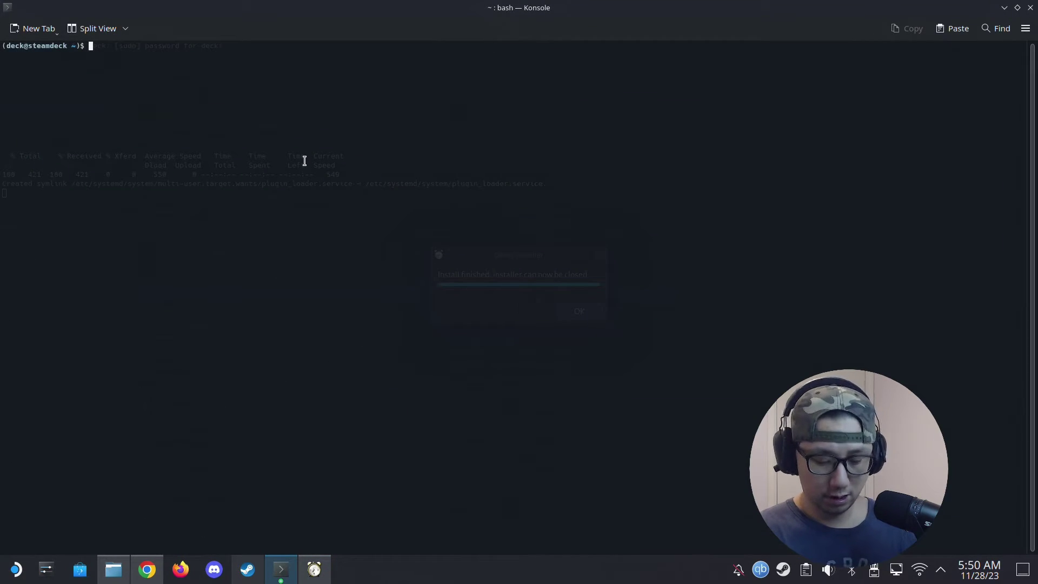
{"action": "type", "text": "passwd"}
{"action": "key", "text": "Return"}
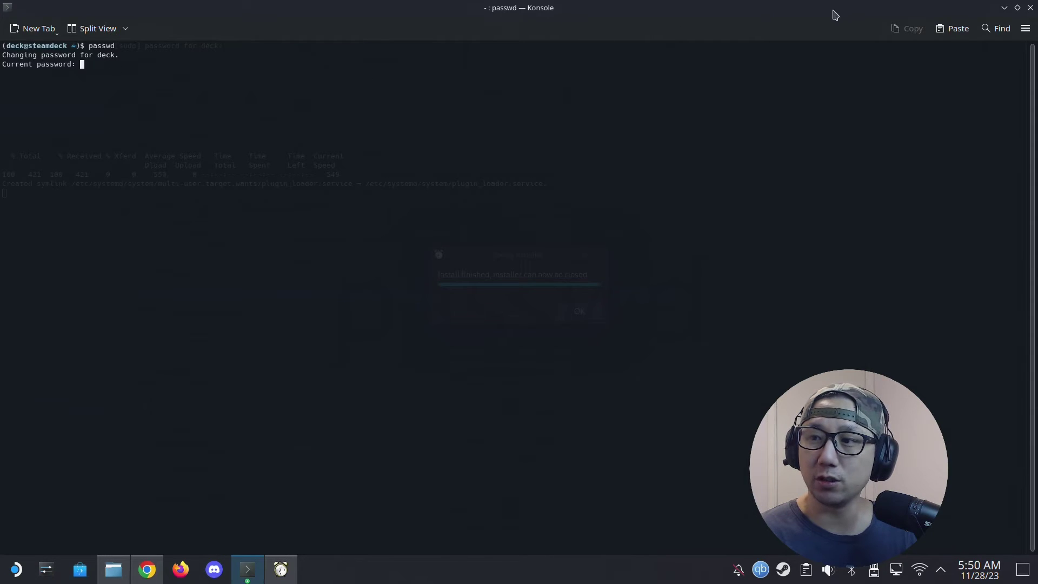
{"action": "left_click", "coordinate": [1029, 8]}
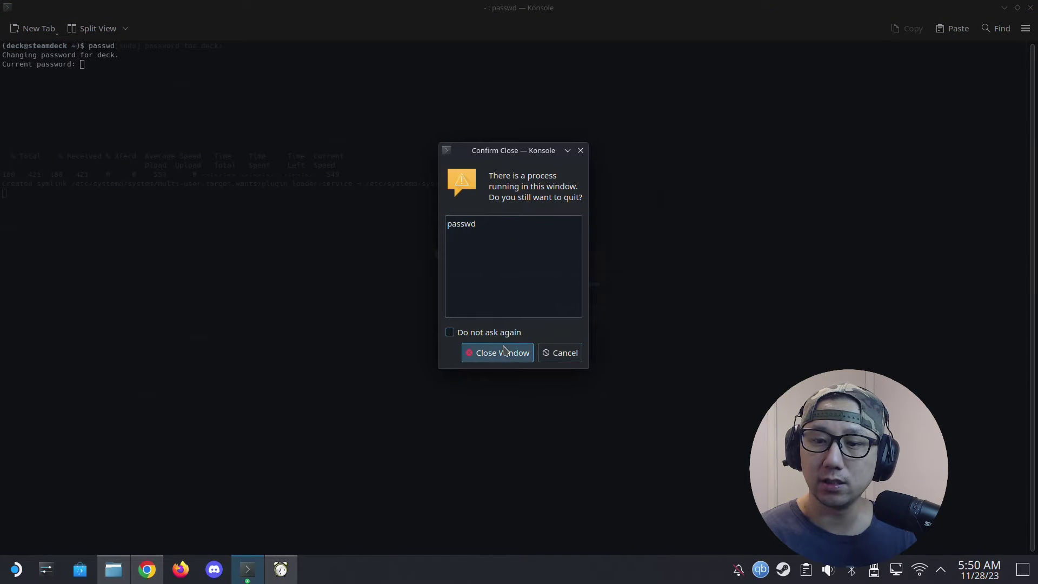
{"action": "left_click", "coordinate": [495, 352]}
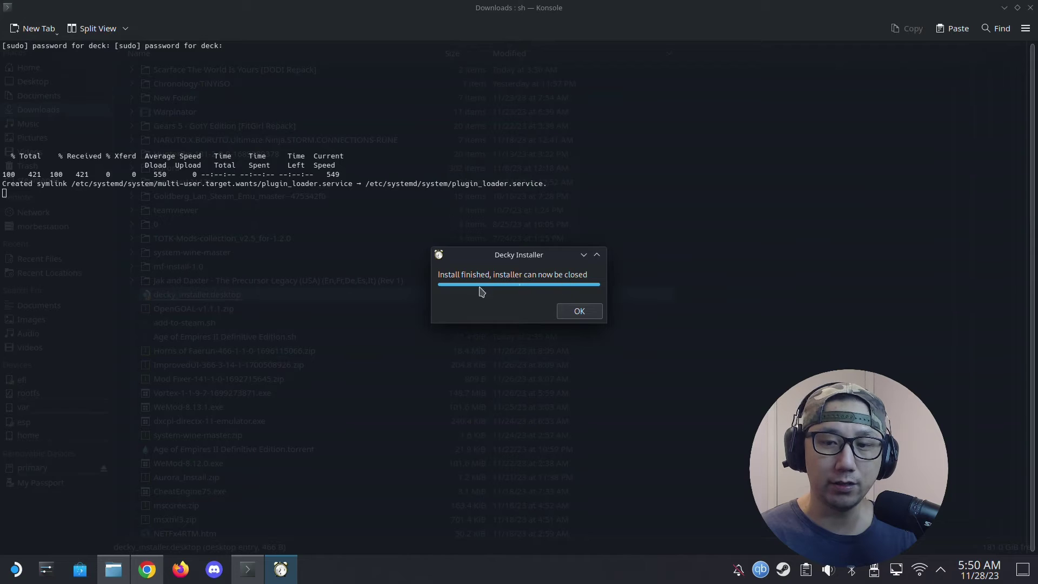
Dismiss the Decky Installer and open the Jak and Daxter - The Precursor Legacy folder in Downloads to view its ISO file.
{"action": "left_click", "coordinate": [579, 311]}
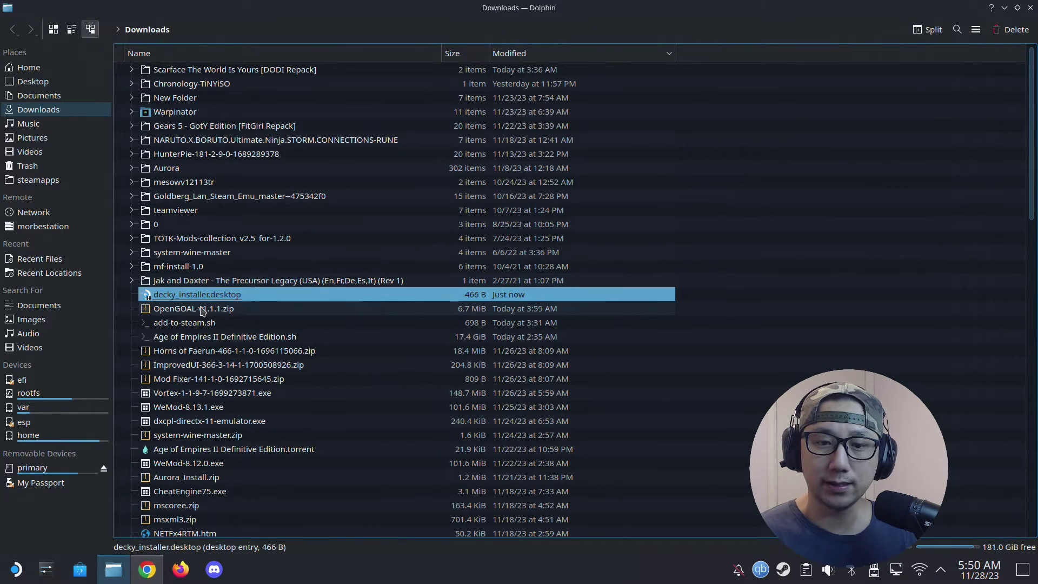
{"action": "left_click", "coordinate": [177, 312]}
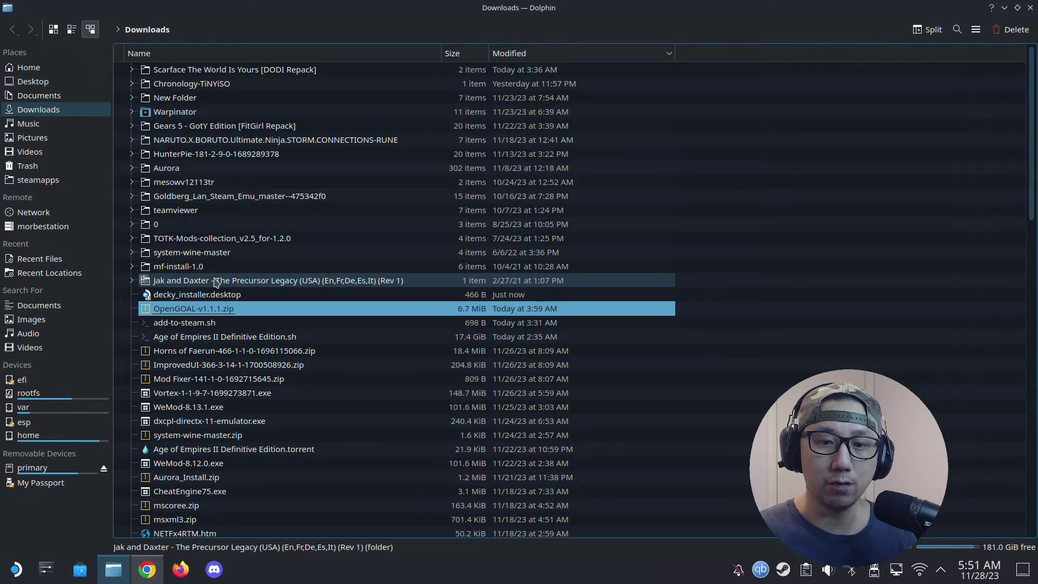
{"action": "left_click", "coordinate": [286, 282]}
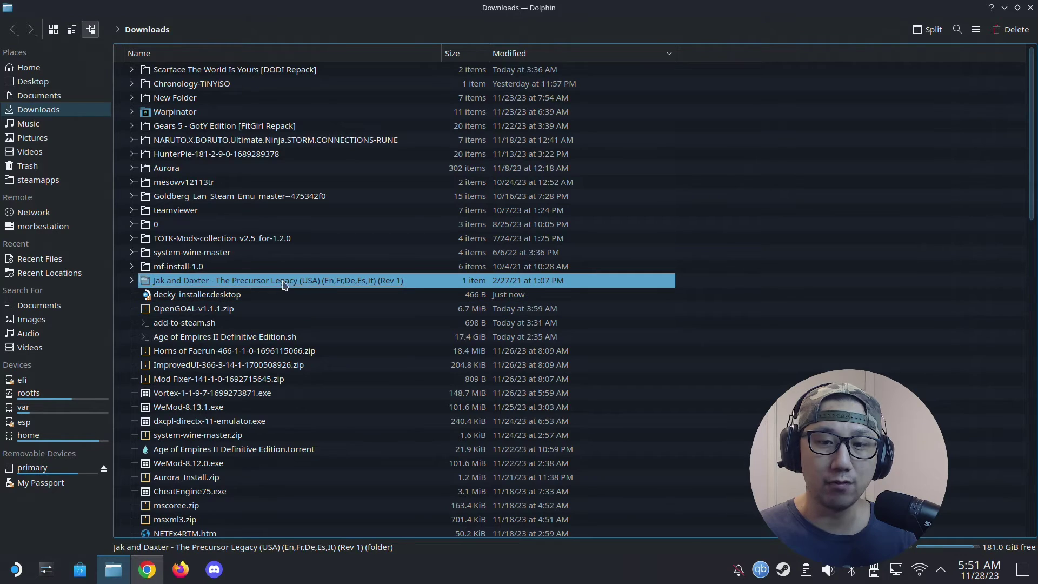
{"action": "double_click", "coordinate": [311, 283]}
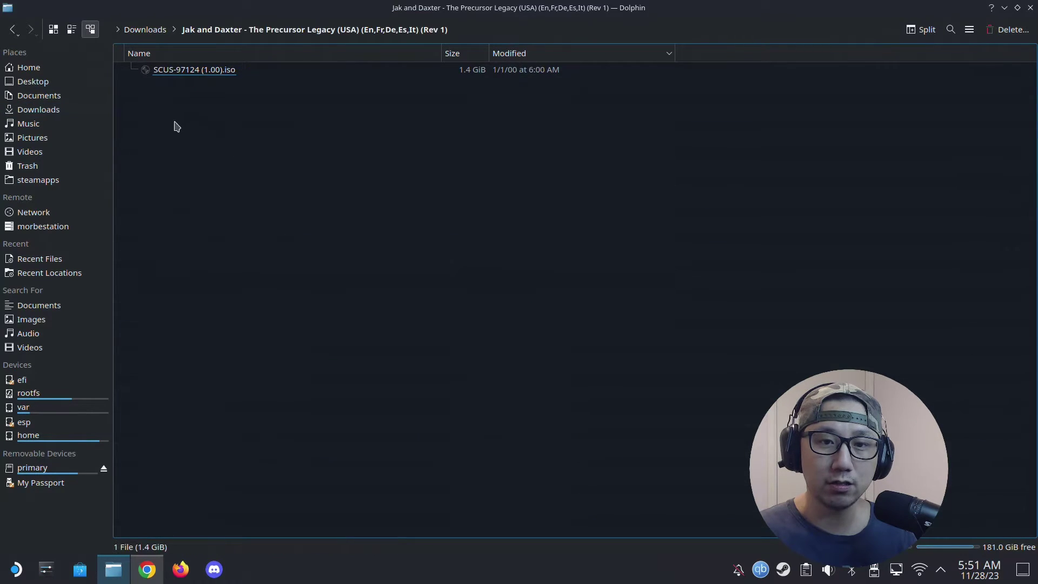
Minimize the file manager and browser windows, launch Steam from the desktop, and enter Big Picture Mode.
{"action": "left_click", "coordinate": [1004, 8]}
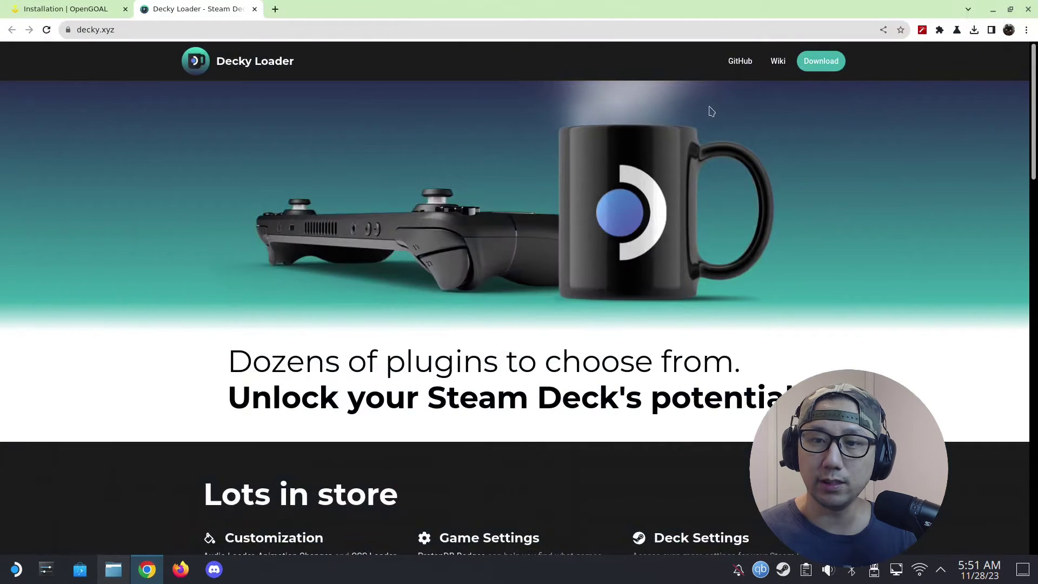
{"action": "left_click", "coordinate": [992, 9]}
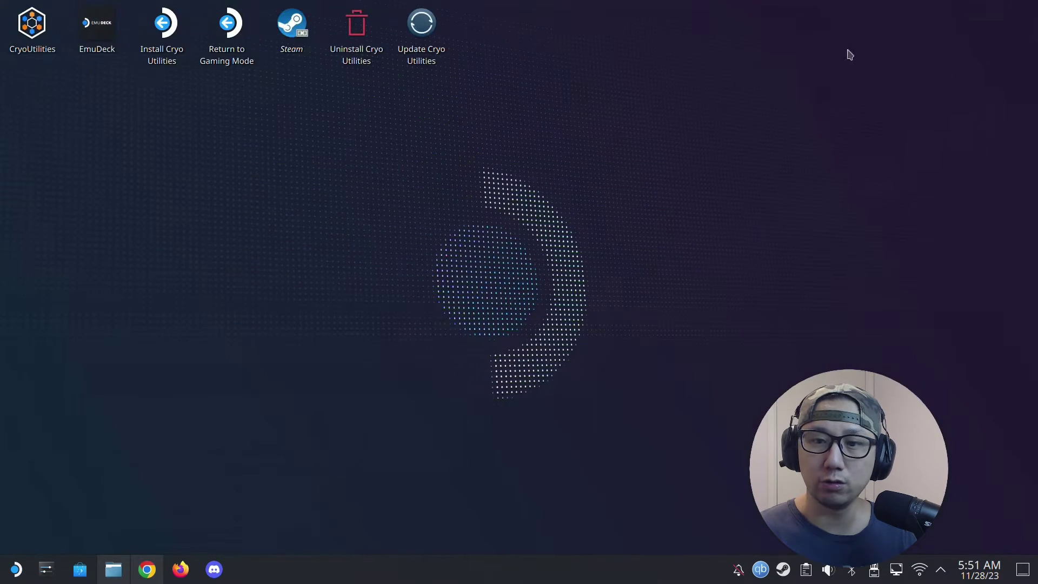
{"action": "double_click", "coordinate": [294, 59]}
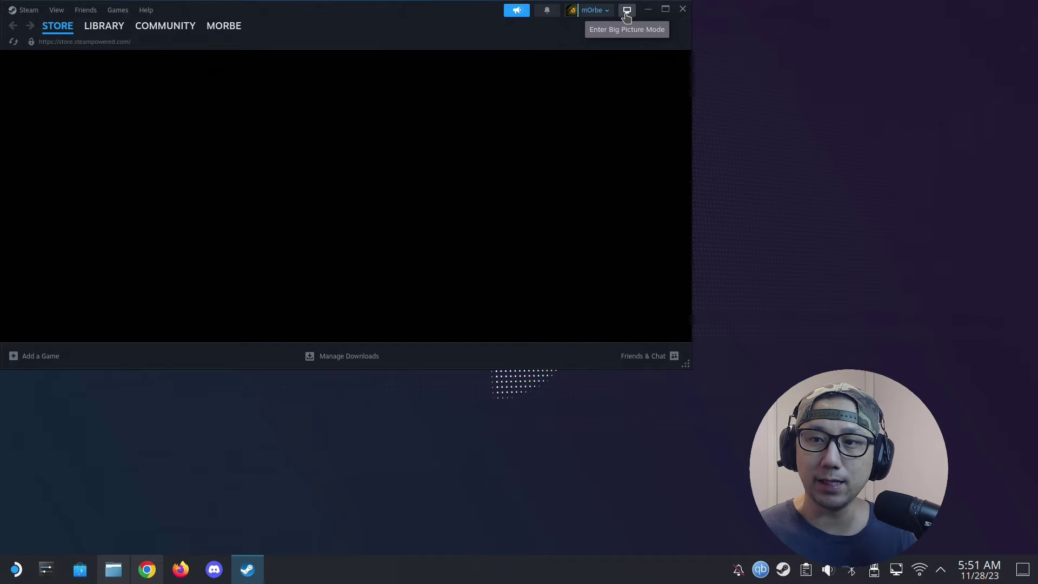
{"action": "left_click", "coordinate": [626, 12]}
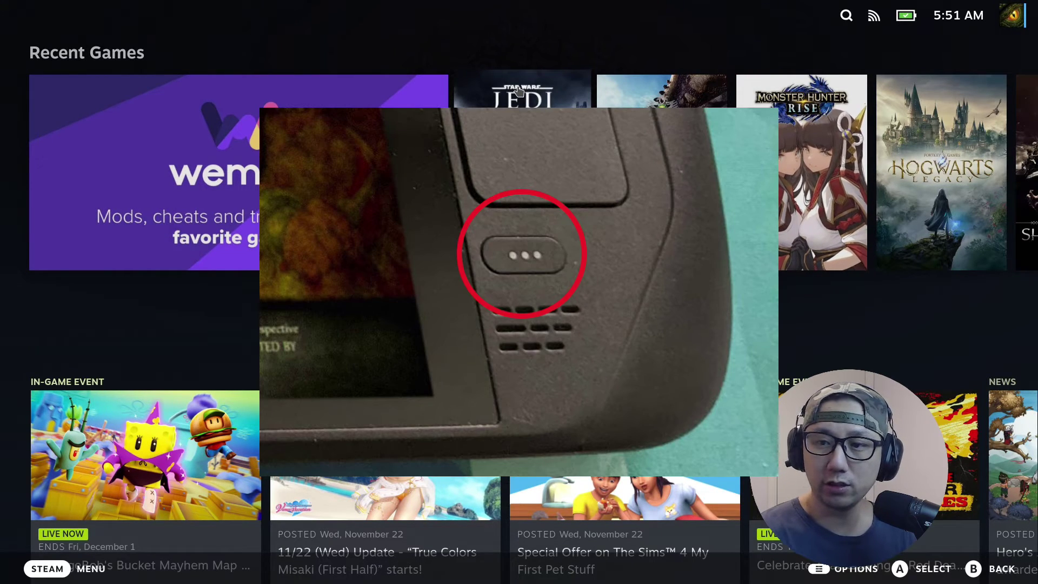
Bring up the quick access menu, go to the Decky section, and open the Decky settings.
{"action": "key", "text": "ctrl+2"}
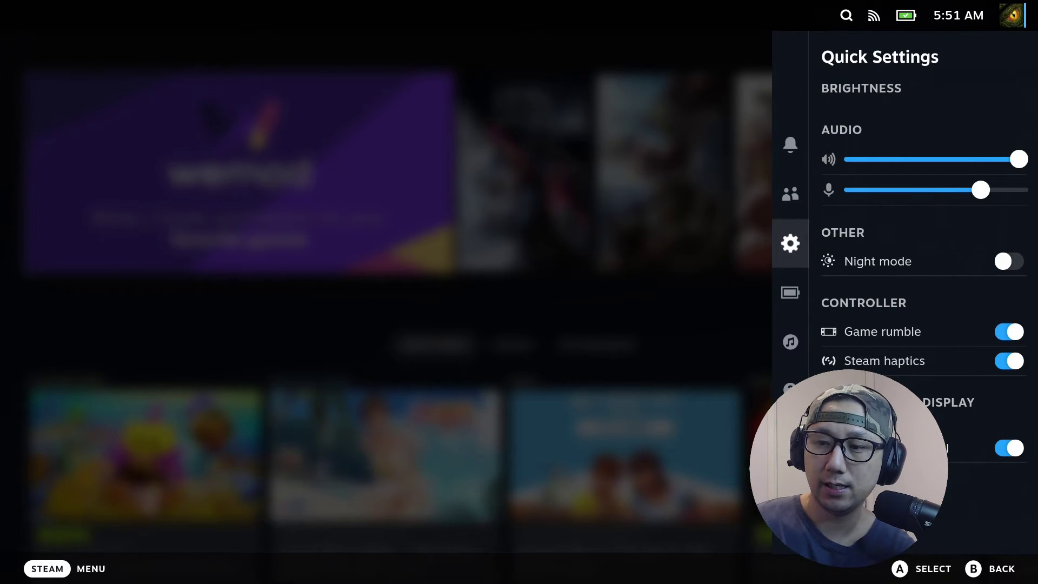
{"action": "key", "text": "Down"}
{"action": "key", "text": "Down"}
{"action": "key", "text": "Down"}
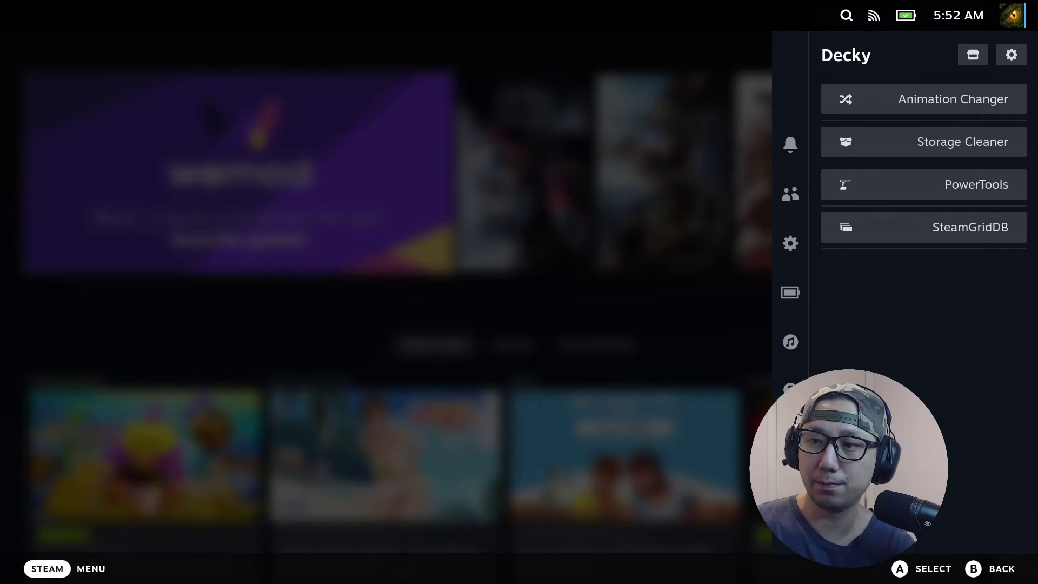
{"action": "key", "text": "Right"}
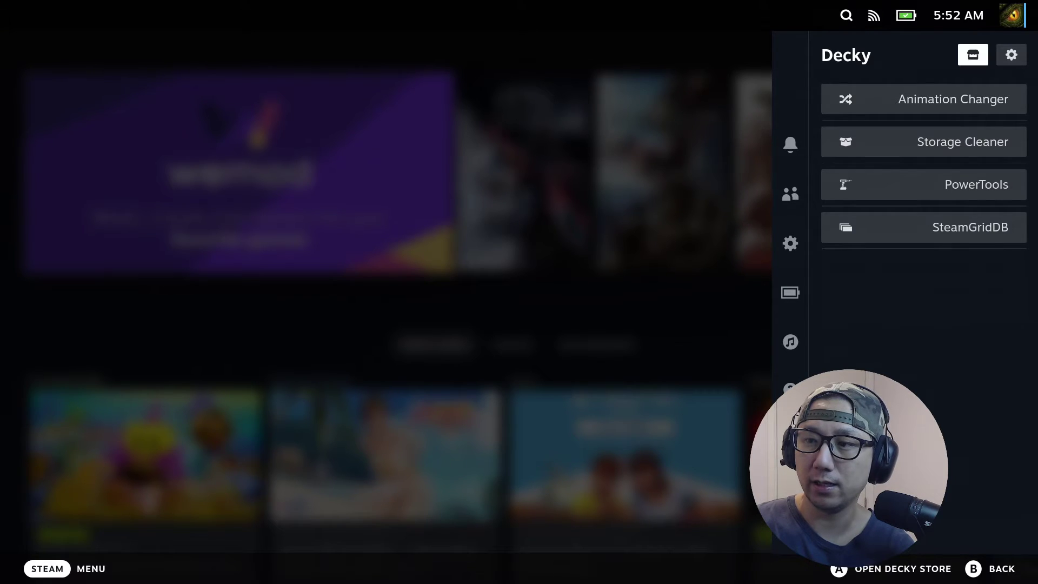
{"action": "key", "text": "Right"}
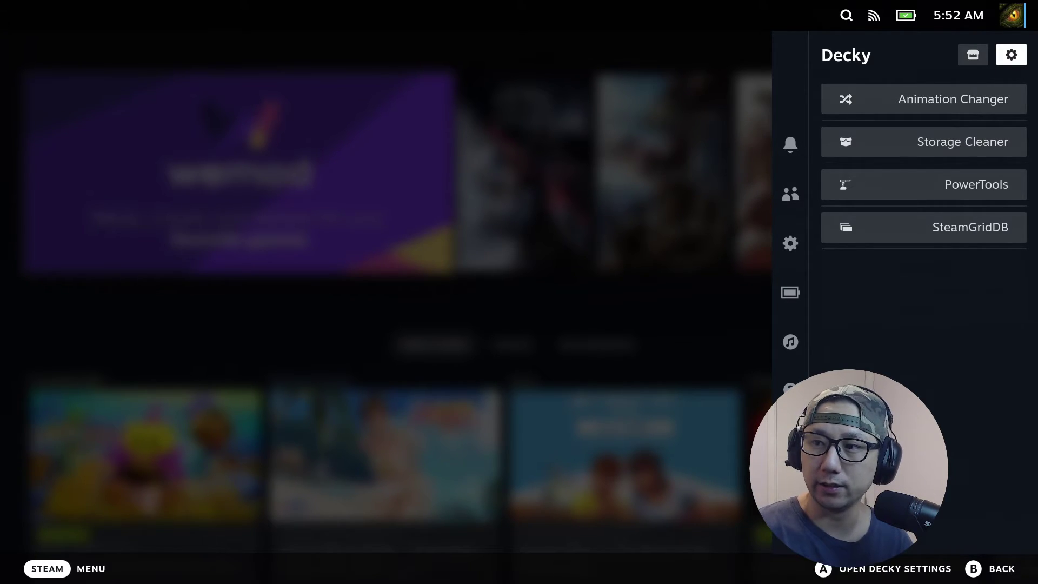
{"action": "key", "text": "Return"}
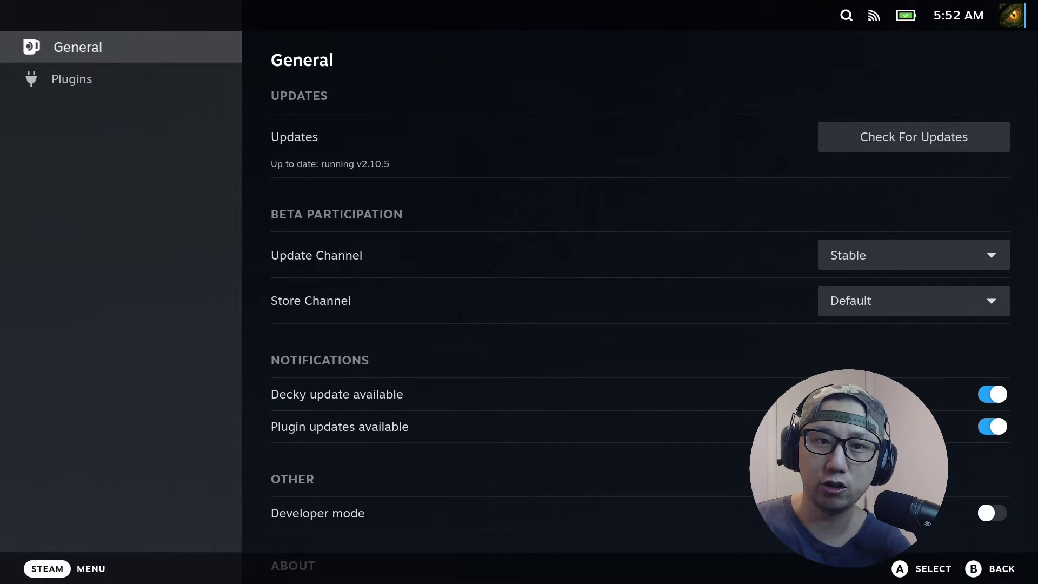
Enable Developer mode in Decky's General settings.
{"action": "key", "text": "Right"}
{"action": "key", "text": "Down"}
{"action": "key", "text": "Down"}
{"action": "key", "text": "Down"}
{"action": "key", "text": "Down"}
{"action": "key", "text": "Down"}
{"action": "key", "text": "Down"}
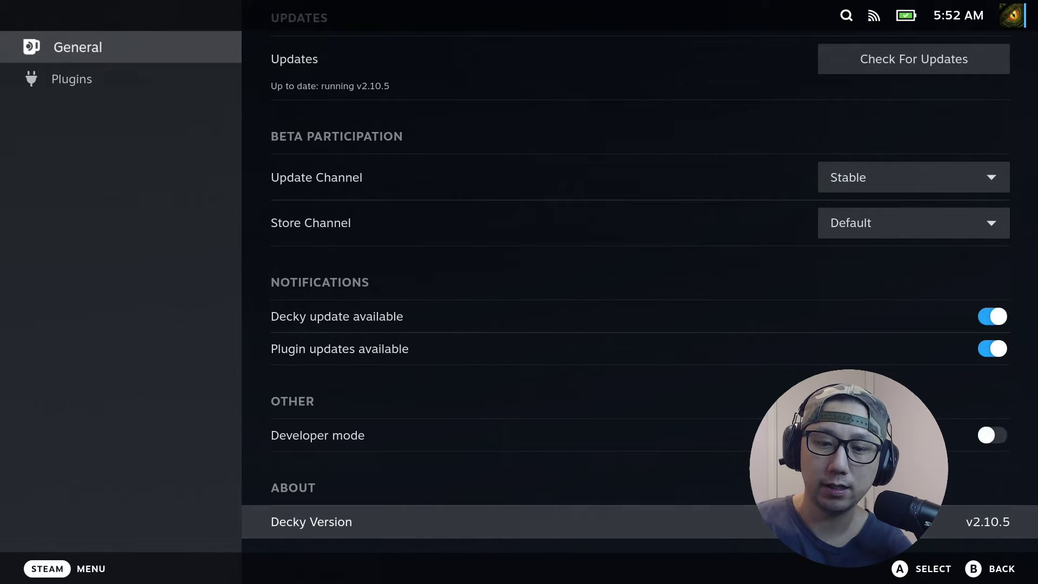
{"action": "key", "text": "Up"}
{"action": "key", "text": "Return"}
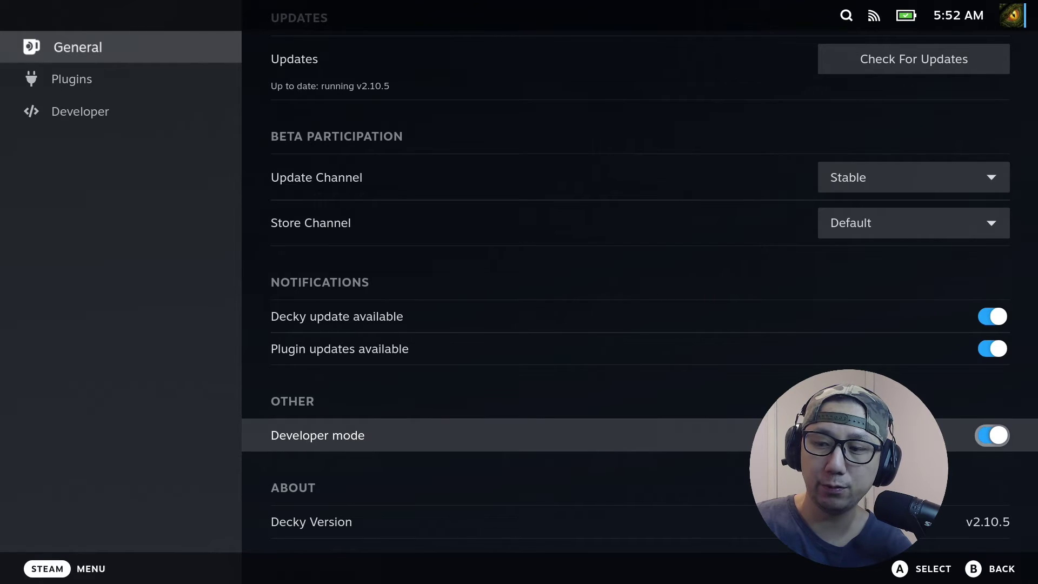
Go to Decky's Developer settings and start browsing for a plugin ZIP file to install.
{"action": "key", "text": "Left"}
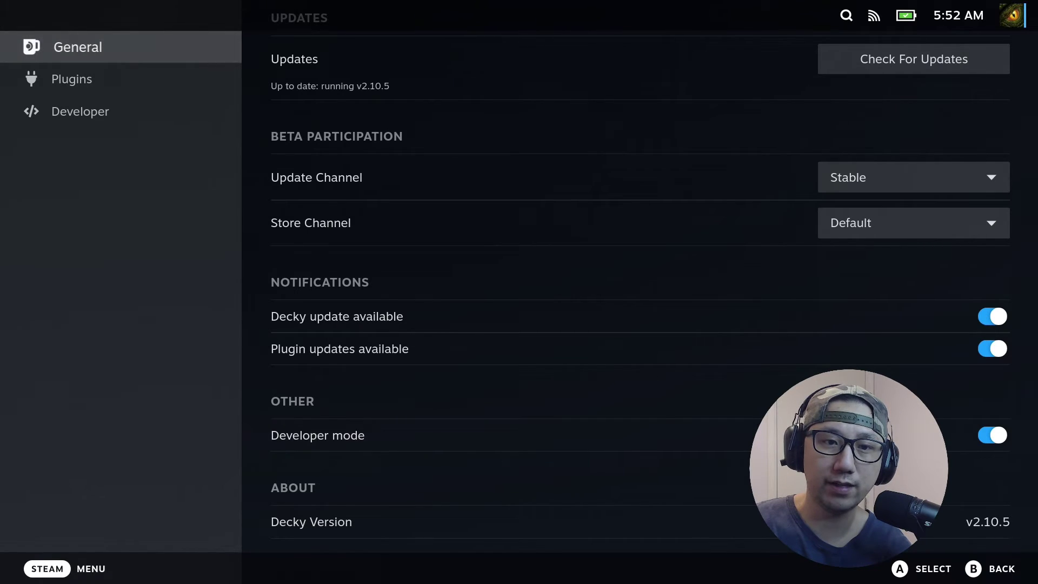
{"action": "key", "text": "Down"}
{"action": "key", "text": "Down"}
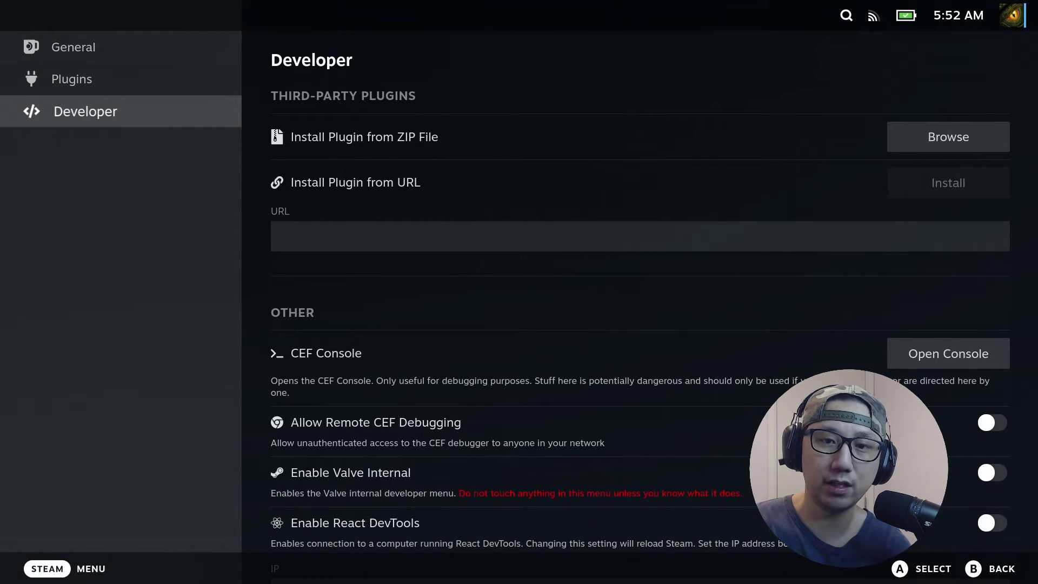
{"action": "key", "text": "Right"}
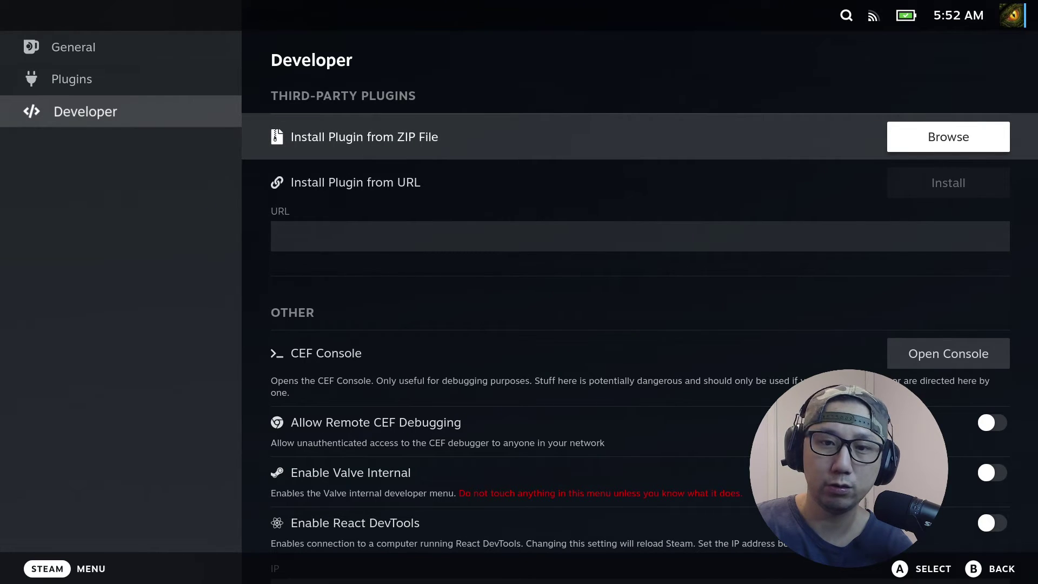
{"action": "key", "text": "Return"}
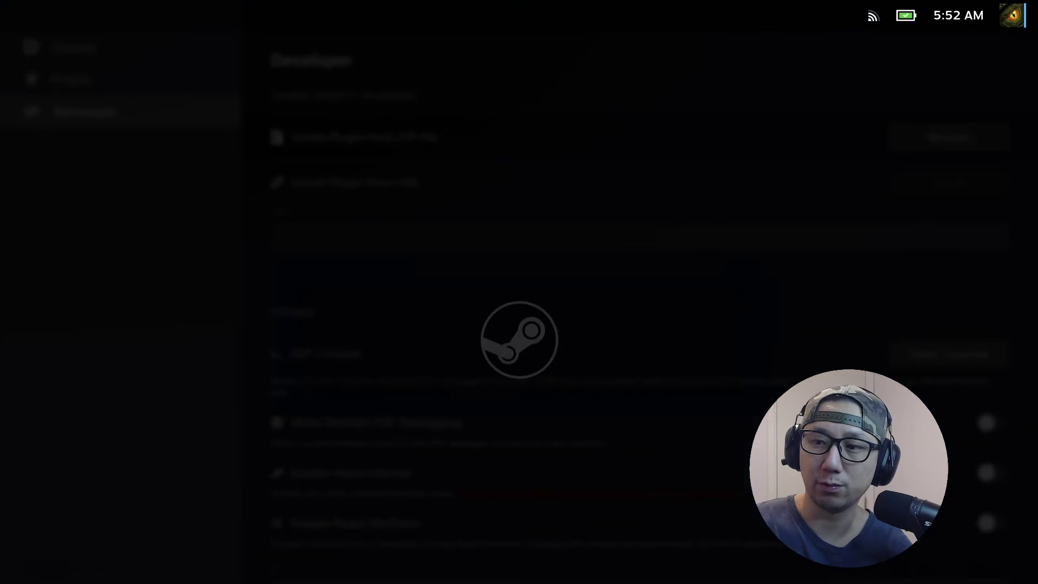
Enter the Downloads folder in the plugin file picker.
{"action": "key", "text": "Down"}
{"action": "key", "text": "Down"}
{"action": "key", "text": "Down"}
{"action": "key", "text": "Down"}
{"action": "key", "text": "Down"}
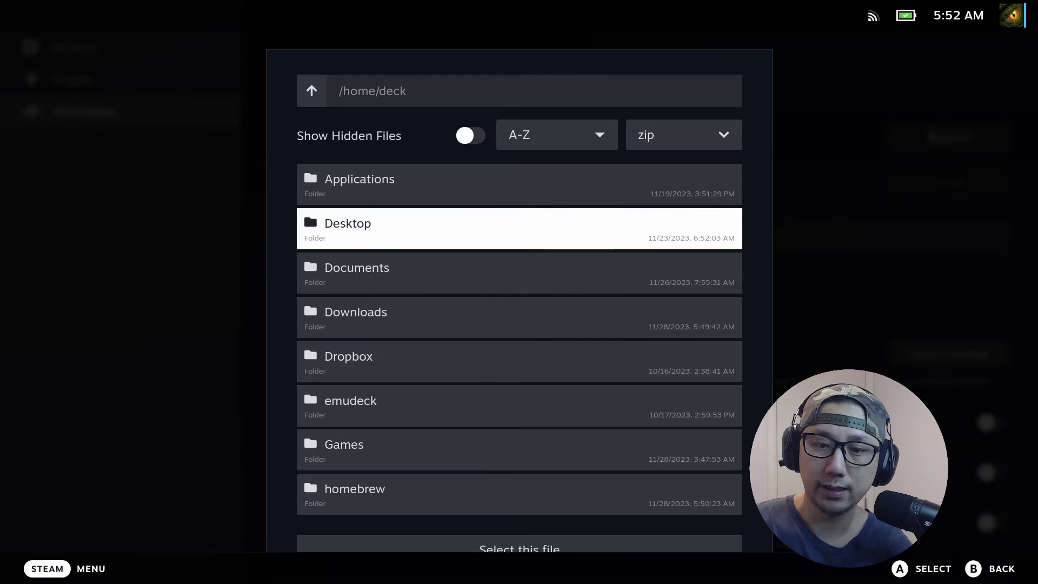
{"action": "key", "text": "Return"}
Choose OpenGOAL-v1.1.1.zip from the Downloads folder and confirm installing the plugin.
{"action": "key", "text": "Down"}
{"action": "key", "text": "Down"}
{"action": "key", "text": "Down"}
{"action": "key", "text": "Down"}
{"action": "key", "text": "Down"}
{"action": "key", "text": "Down"}
{"action": "key", "text": "Down"}
{"action": "key", "text": "Down"}
{"action": "key", "text": "Down"}
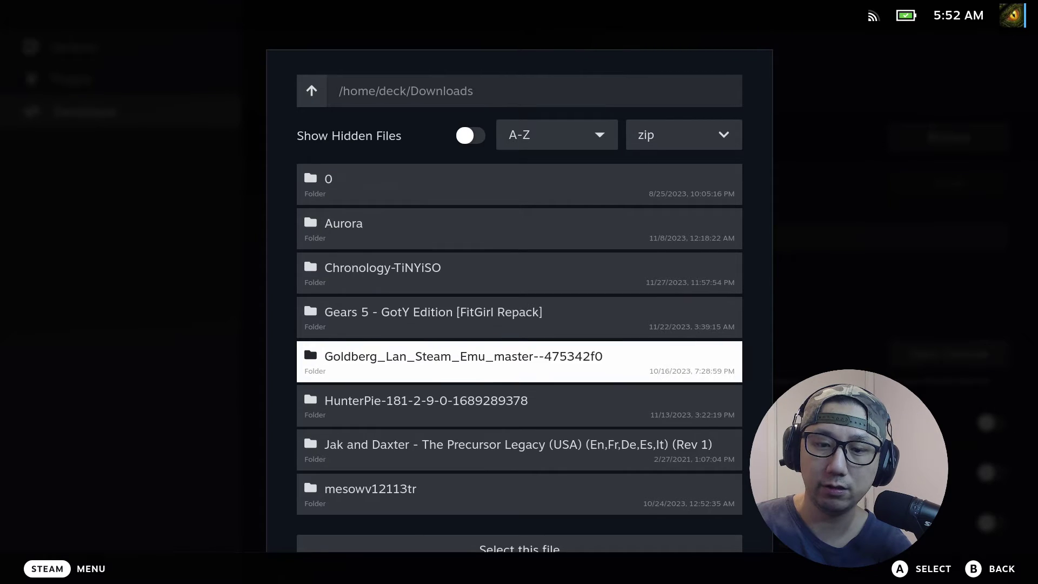
{"action": "key", "text": "Down"}
{"action": "key", "text": "Down"}
{"action": "key", "text": "Down"}
{"action": "key", "text": "Down"}
{"action": "key", "text": "Down"}
{"action": "key", "text": "Down"}
{"action": "key", "text": "Down"}
{"action": "key", "text": "Down"}
{"action": "key", "text": "Down"}
{"action": "key", "text": "Down"}
{"action": "key", "text": "Down"}
{"action": "key", "text": "Down"}
{"action": "key", "text": "Down"}
{"action": "key", "text": "Down"}
{"action": "key", "text": "Down"}
{"action": "key", "text": "Down"}
{"action": "key", "text": "Down"}
{"action": "key", "text": "Down"}
{"action": "key", "text": "Down"}
{"action": "key", "text": "Down"}
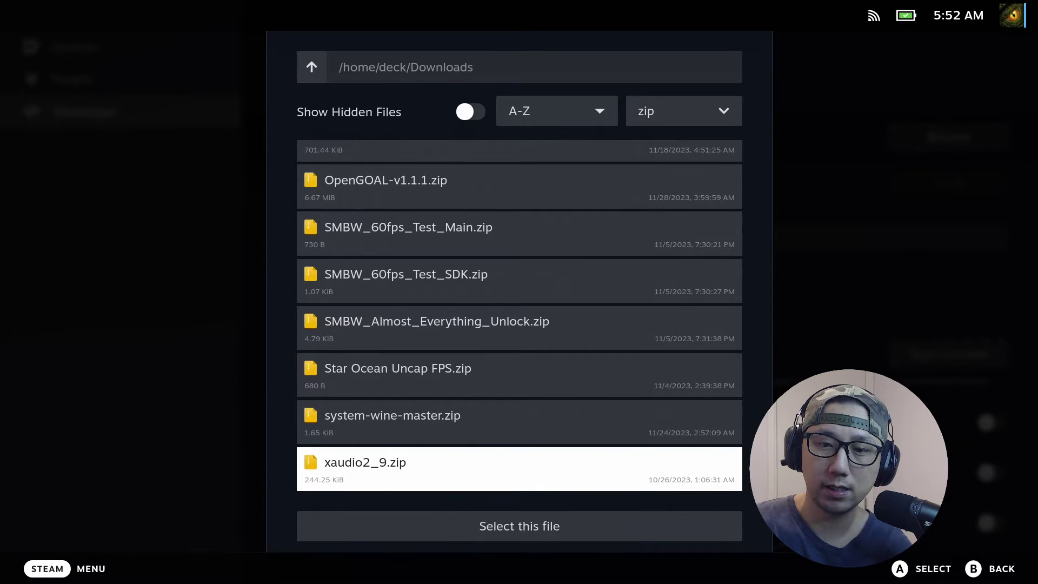
{"action": "key", "text": "Down"}
{"action": "key", "text": "Up"}
{"action": "key", "text": "Up"}
{"action": "key", "text": "Up"}
{"action": "key", "text": "Up"}
{"action": "key", "text": "Up"}
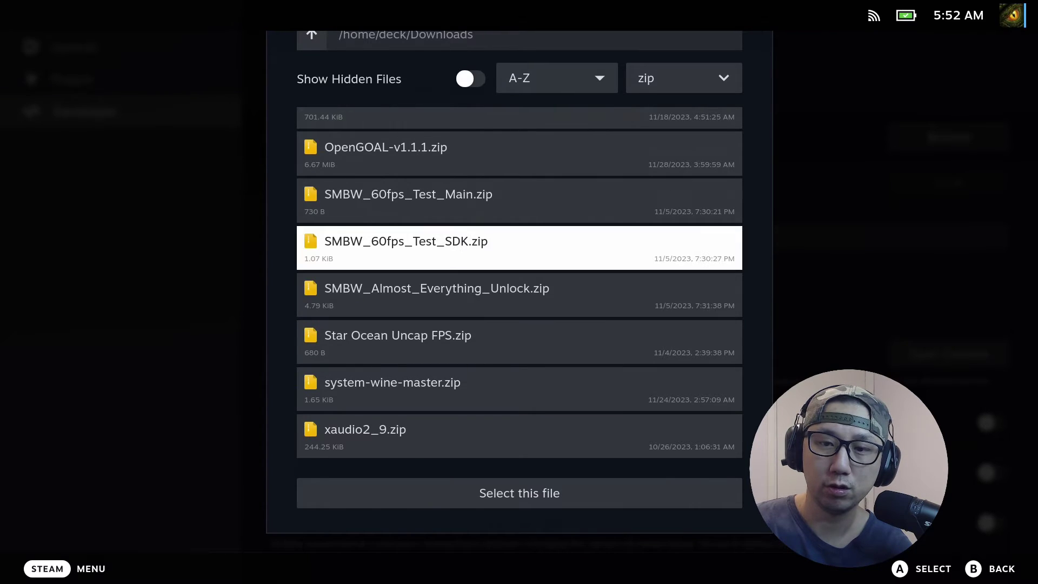
{"action": "key", "text": "Up"}
{"action": "key", "text": "Up"}
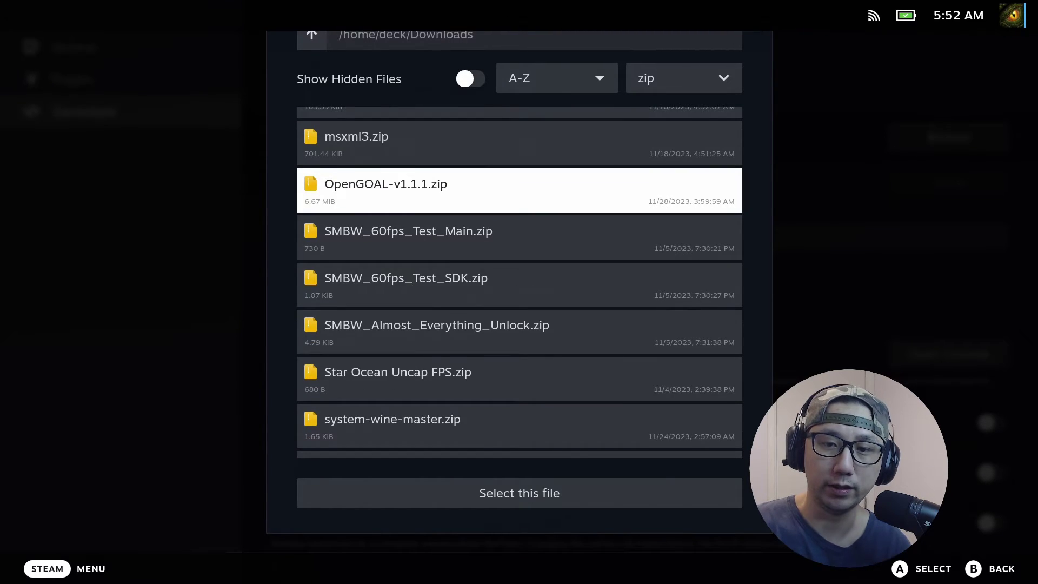
{"action": "key", "text": "Return"}
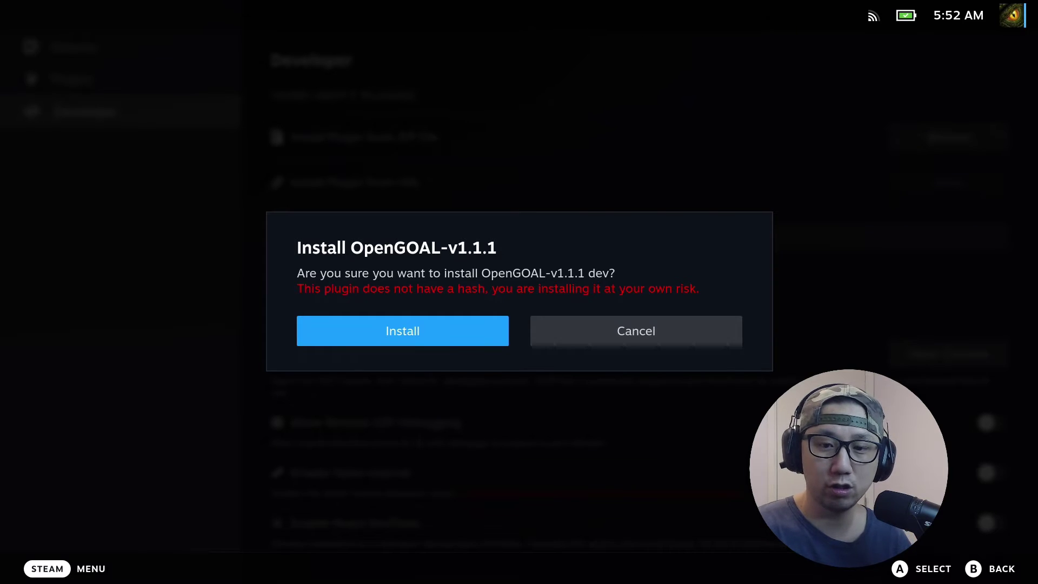
{"action": "key", "text": "Return"}
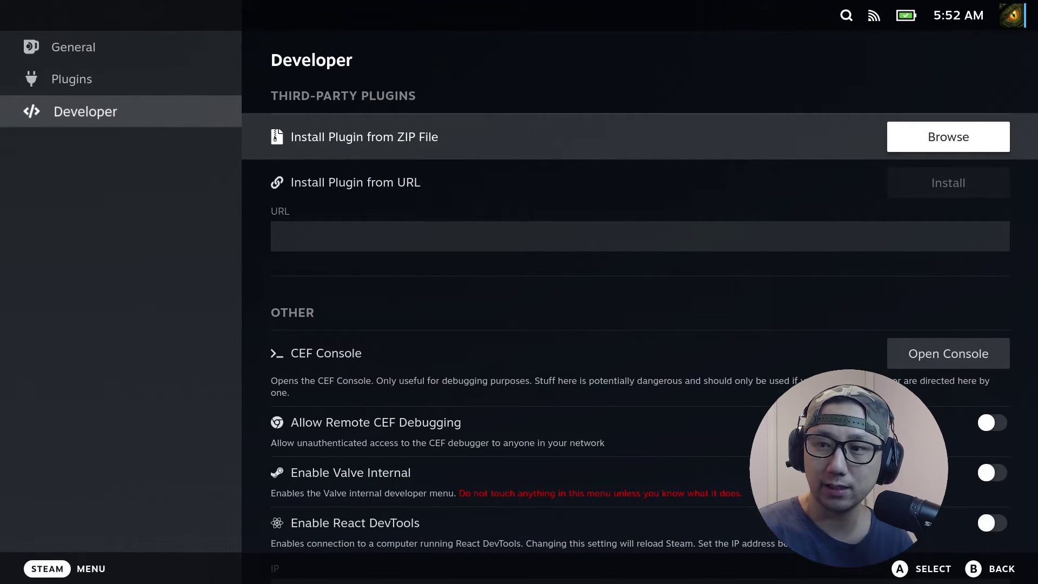
Leave the Decky settings and check Decky's plugin list in the quick access menu for OpenGOAL.
{"action": "key", "text": "Left"}
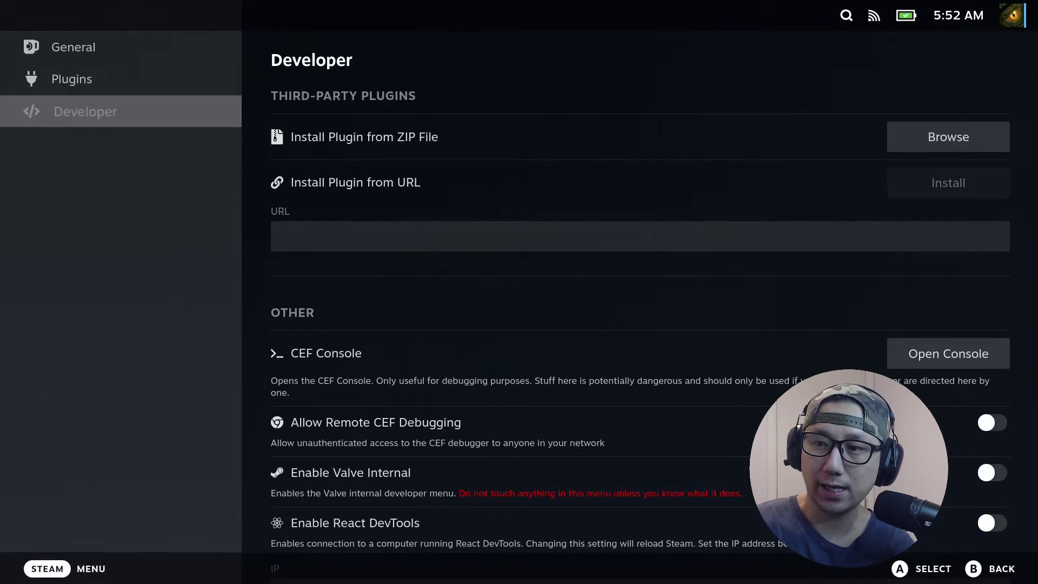
{"action": "key", "text": "Escape"}
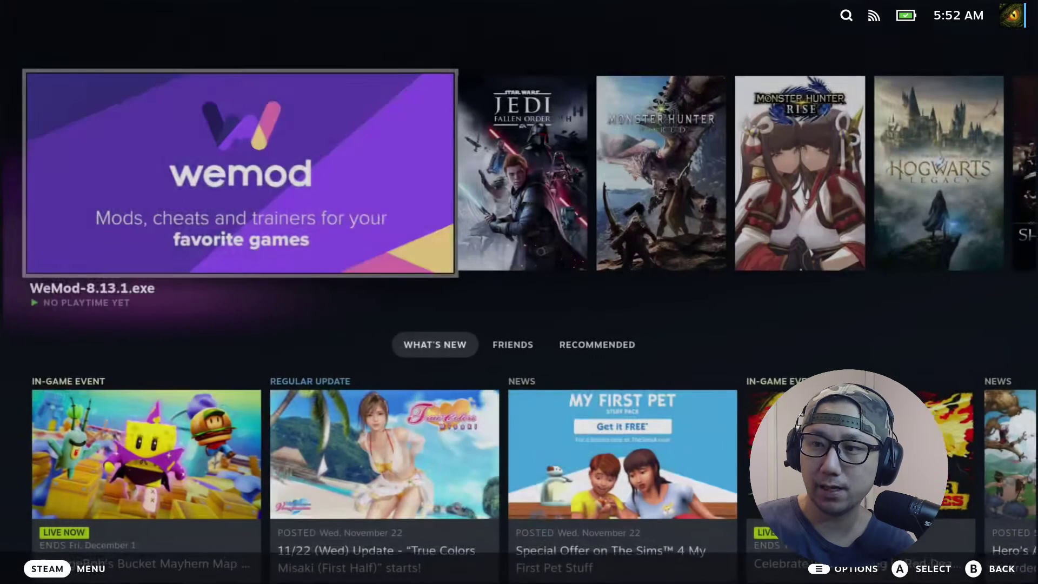
{"action": "key", "text": "ctrl+2"}
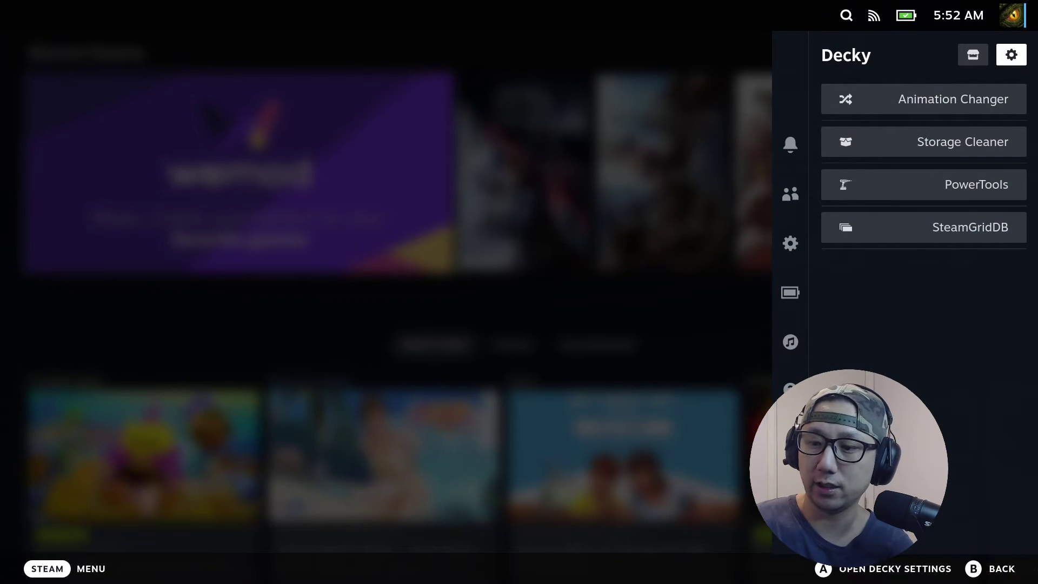
{"action": "key", "text": "Down"}
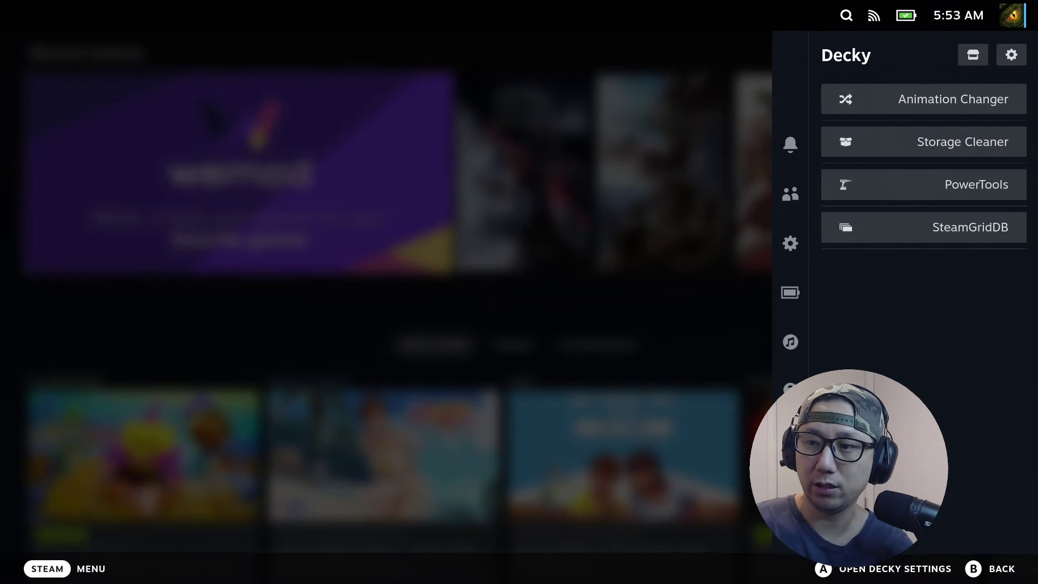
{"action": "key", "text": "Escape"}
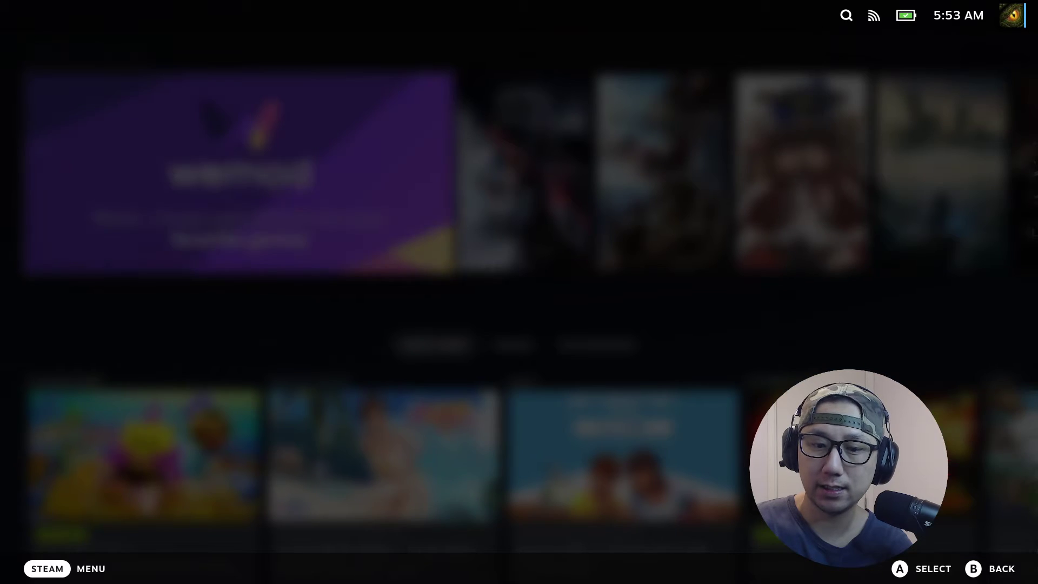
Restart the Steam Deck.
{"action": "key", "text": "ctrl+1"}
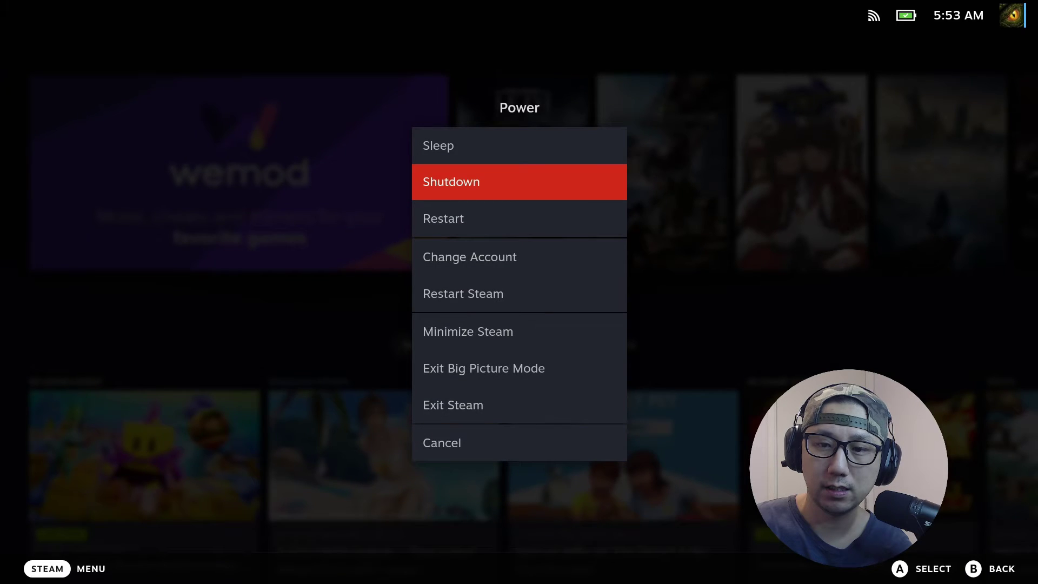
{"action": "key", "text": "Down"}
{"action": "key", "text": "Return"}
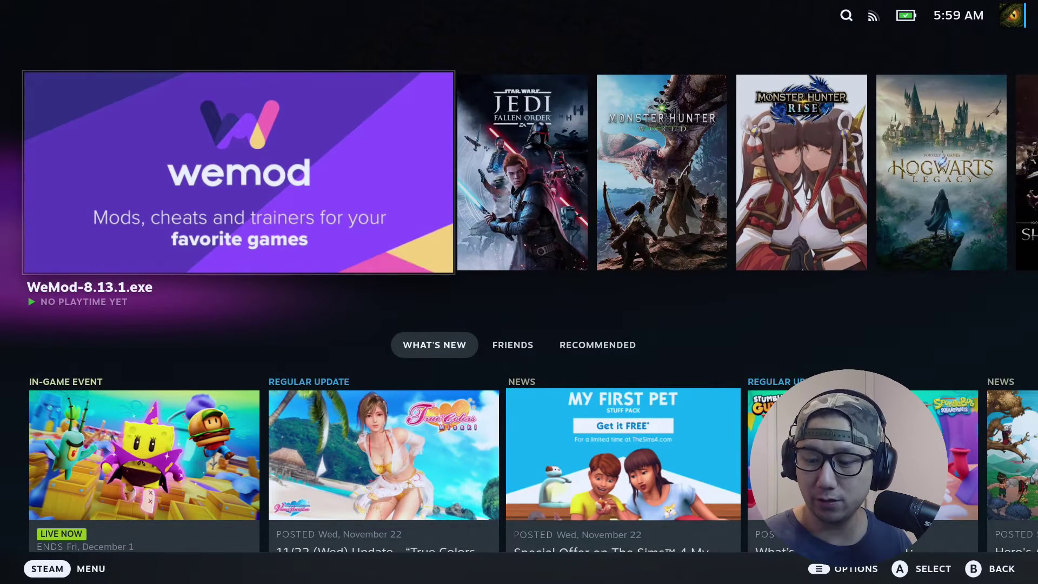
Open the OpenGOAL plugin in the Decky section of the quick access menu and examine its Jak 1 installation option.
{"action": "key", "text": "ctrl+2"}
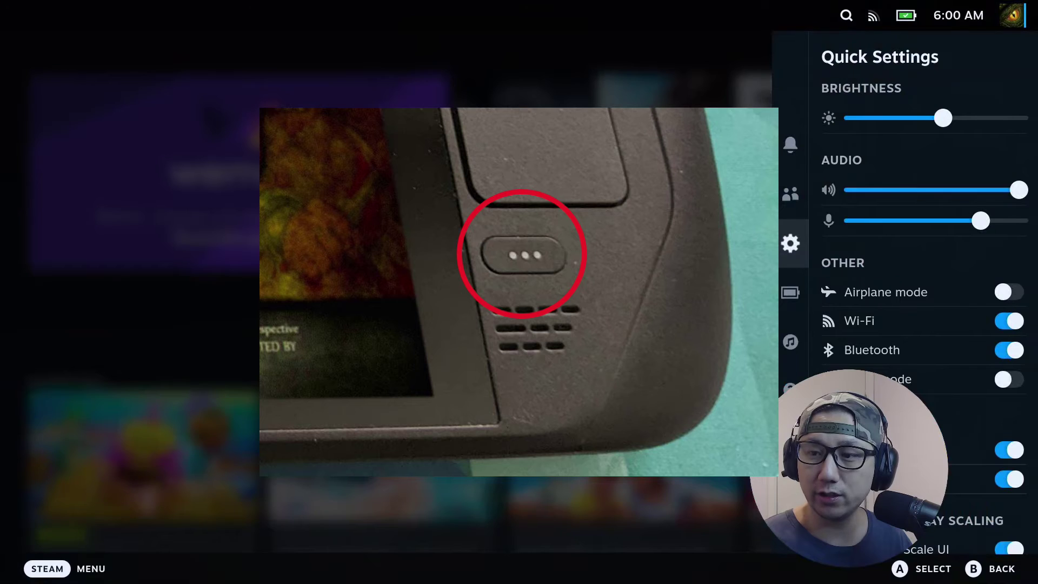
{"action": "key", "text": "Down"}
{"action": "key", "text": "Down"}
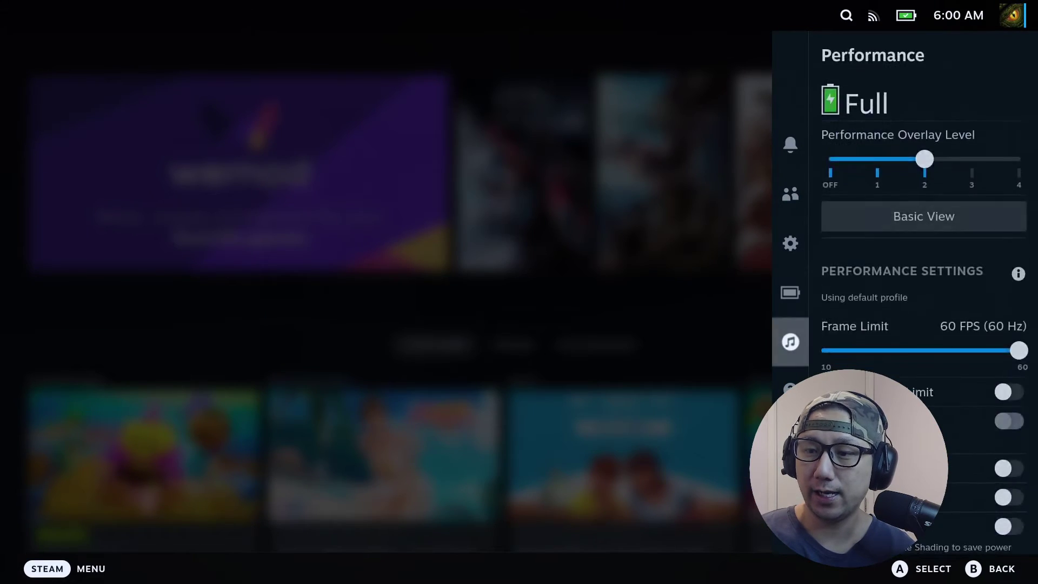
{"action": "key", "text": "Down"}
{"action": "key", "text": "Right"}
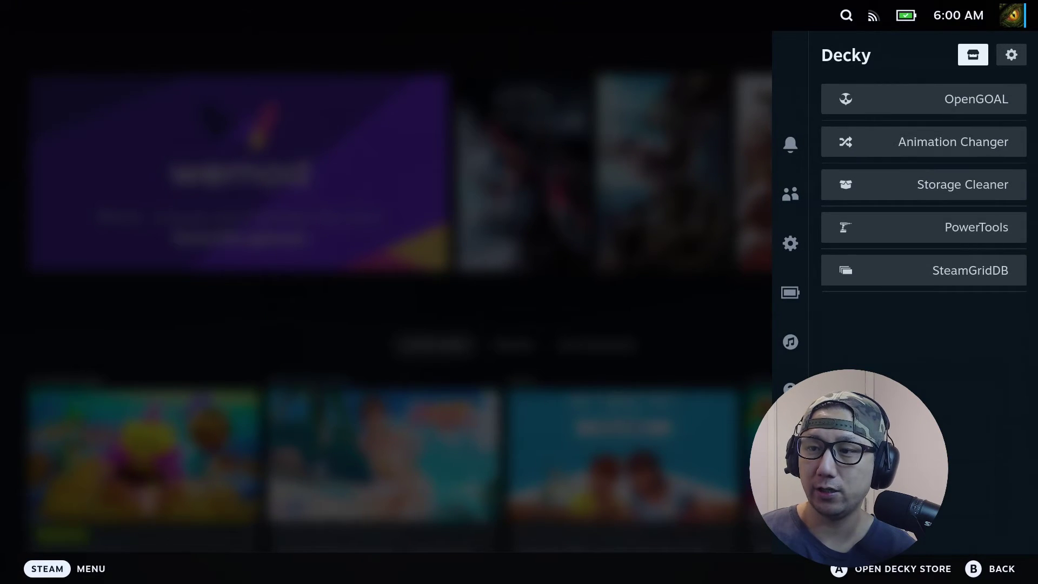
{"action": "key", "text": "Down"}
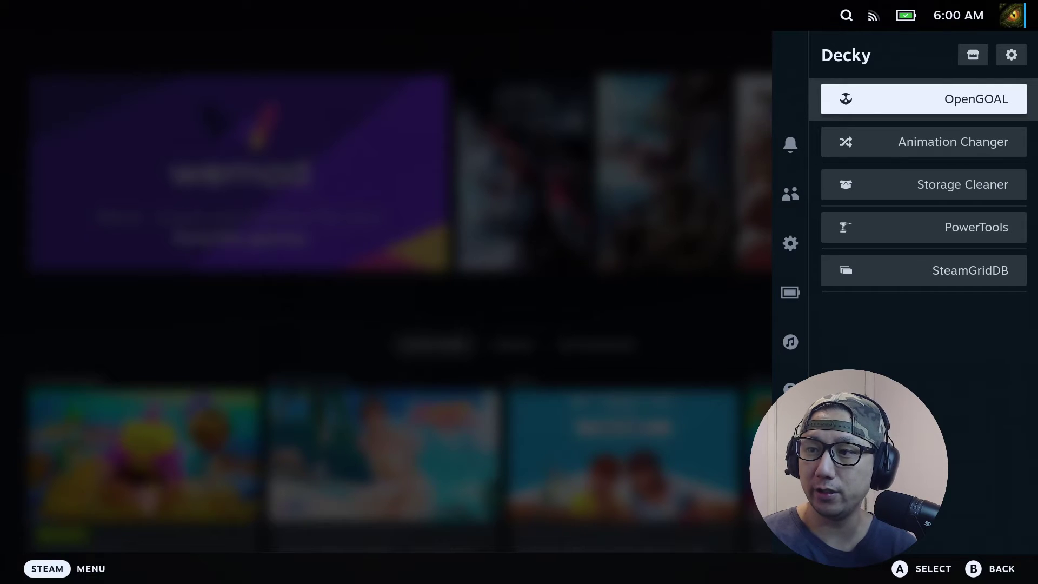
{"action": "key", "text": "Return"}
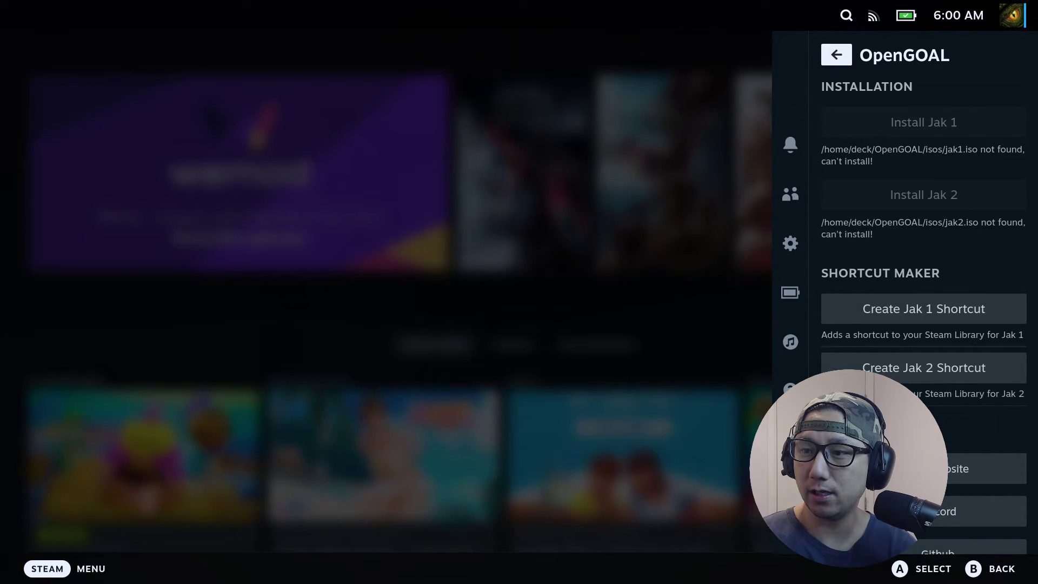
{"action": "key", "text": "Down"}
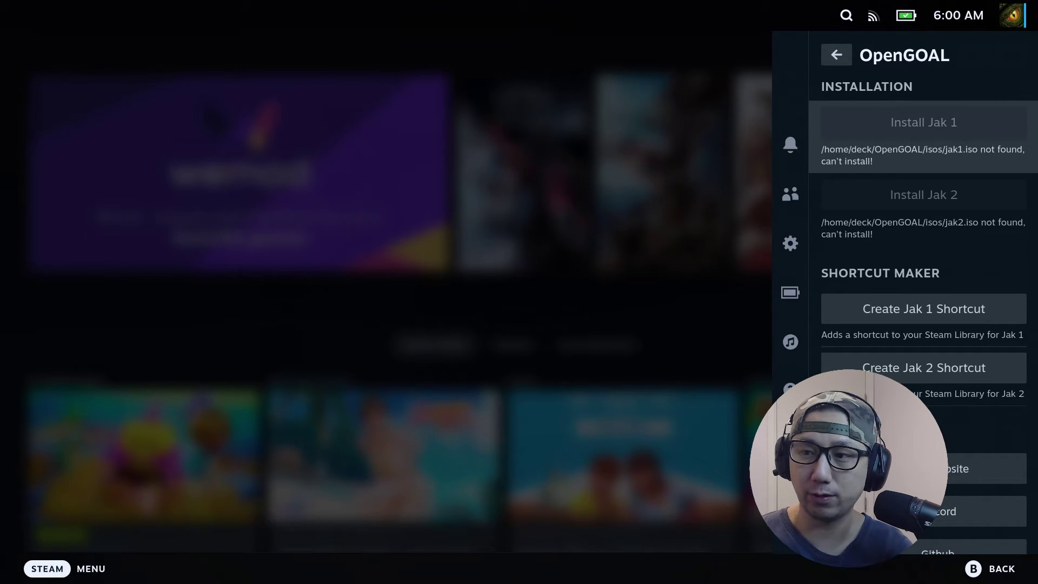
Switch the Steam Deck from gaming mode to the desktop.
{"action": "key", "text": "ctrl+1"}
{"action": "key", "text": "Up"}
{"action": "key", "text": "Return"}
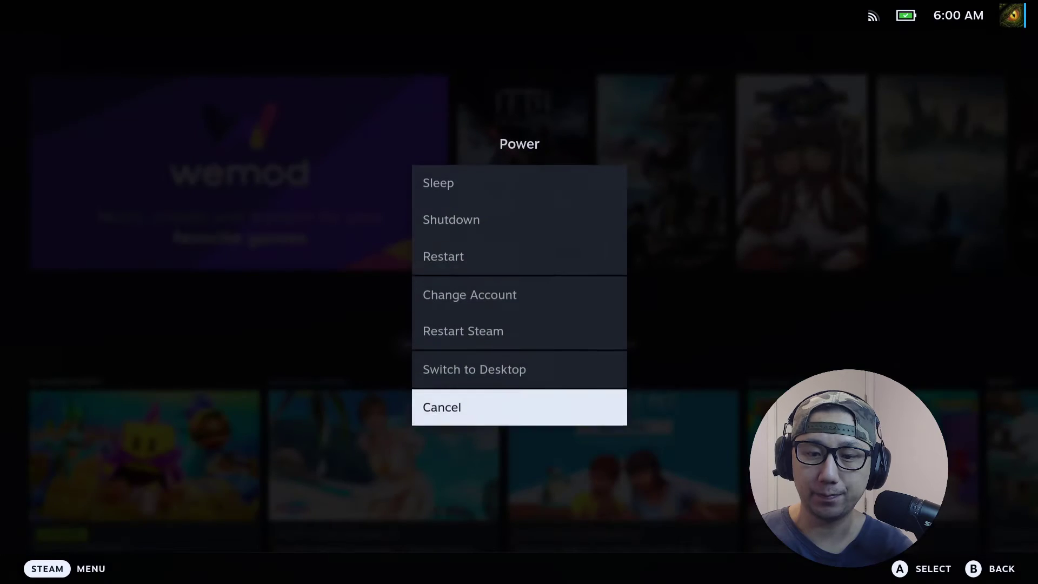
{"action": "key", "text": "Up"}
{"action": "key", "text": "Return"}
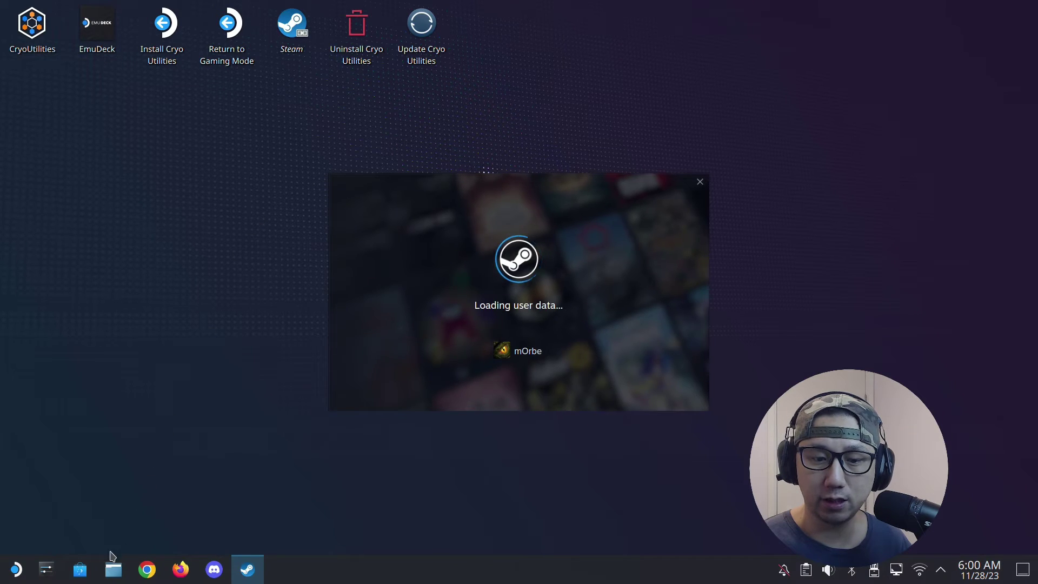
Launch the Dolphin file manager and open the isos folder inside the home directory's OpenGOAL folder.
{"action": "left_click", "coordinate": [114, 569]}
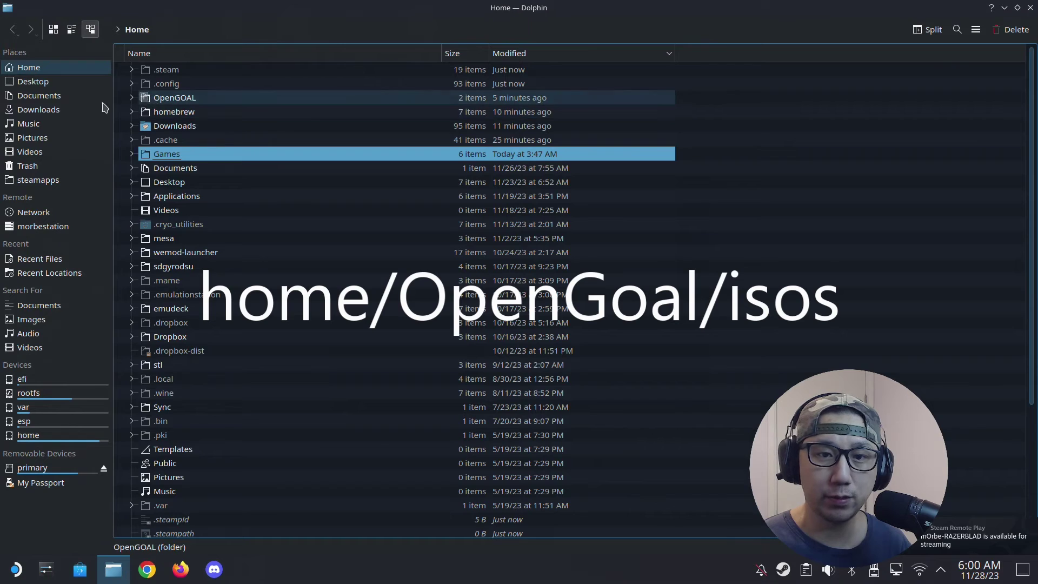
{"action": "left_click", "coordinate": [186, 101]}
{"action": "double_click", "coordinate": [186, 101]}
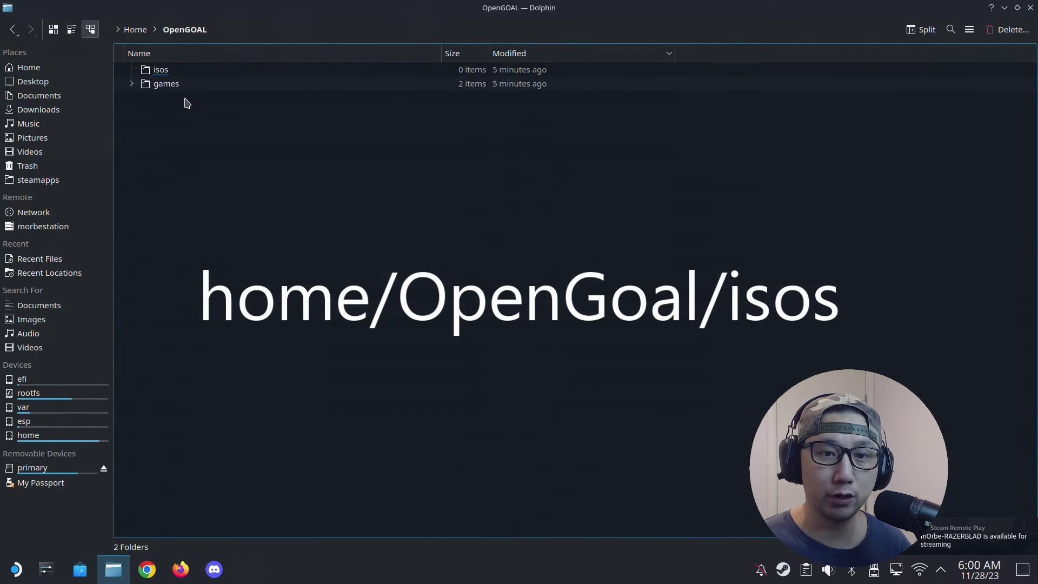
{"action": "left_click", "coordinate": [163, 75]}
{"action": "double_click", "coordinate": [162, 75]}
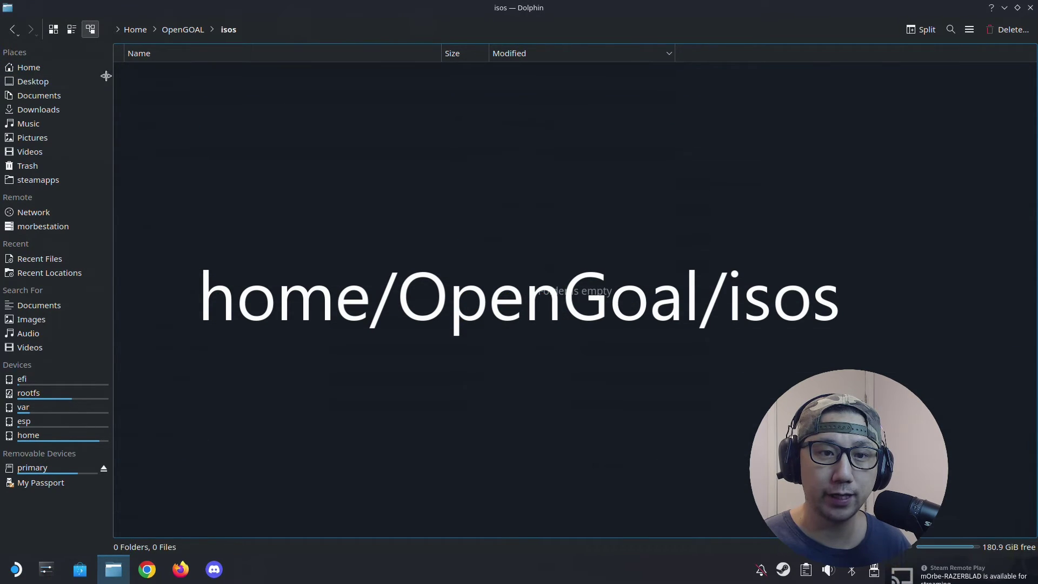
Open Downloads in a second file manager tab and enter the Jak and Daxter - The Precursor Legacy folder.
{"action": "right_click", "coordinate": [41, 111]}
{"action": "left_click", "coordinate": [86, 125]}
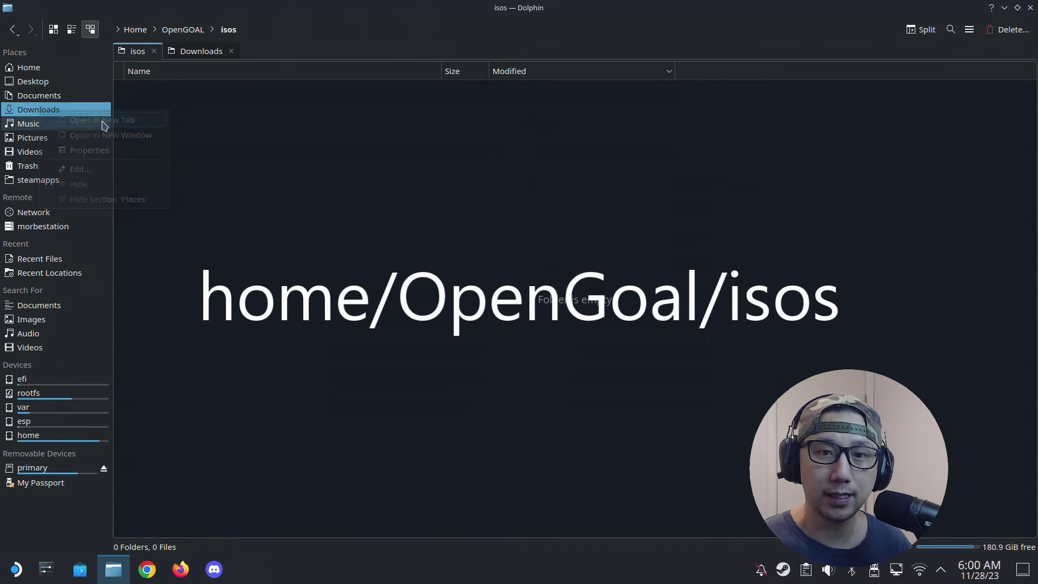
{"action": "left_click", "coordinate": [198, 52]}
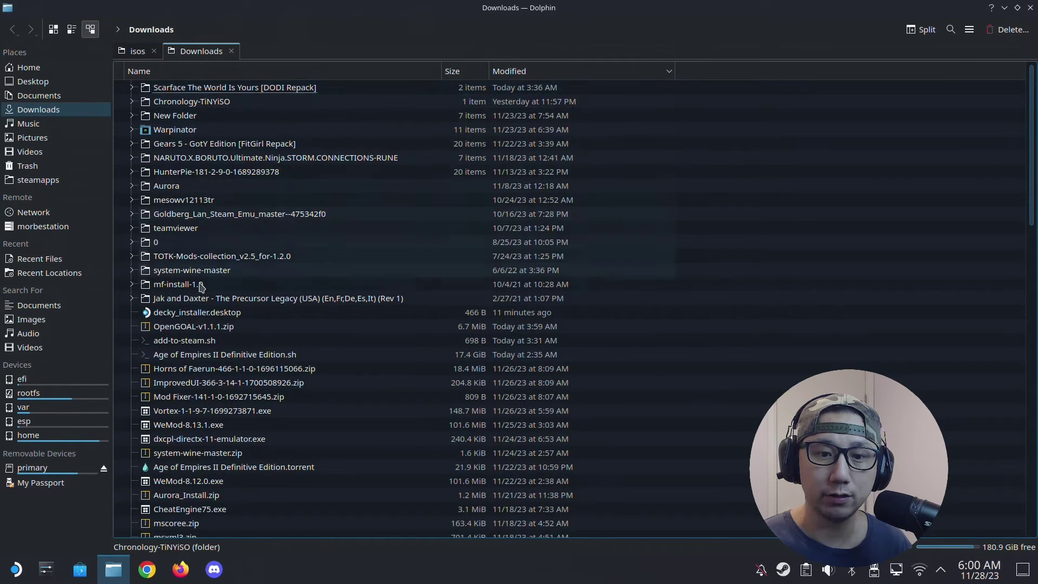
{"action": "left_click", "coordinate": [179, 299]}
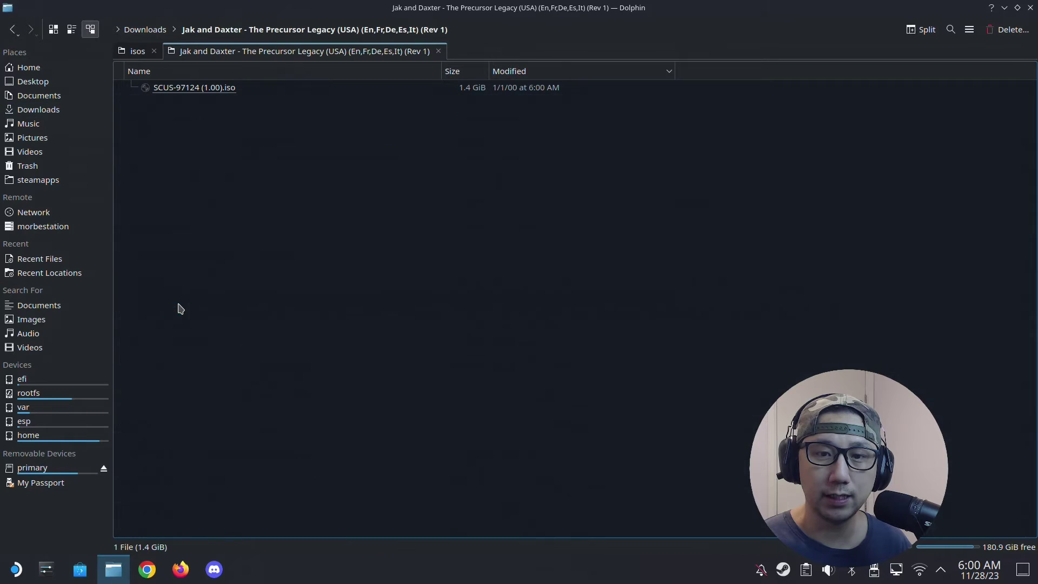
Move SCUS-97124 (1.00).iso from the Jak and Daxter folder into the OpenGOAL isos folder.
{"action": "left_click", "coordinate": [195, 93]}
{"action": "left_click_drag", "start_coordinate": [221, 90], "coordinate": [152, 71]}
{"action": "left_click", "coordinate": [162, 76]}
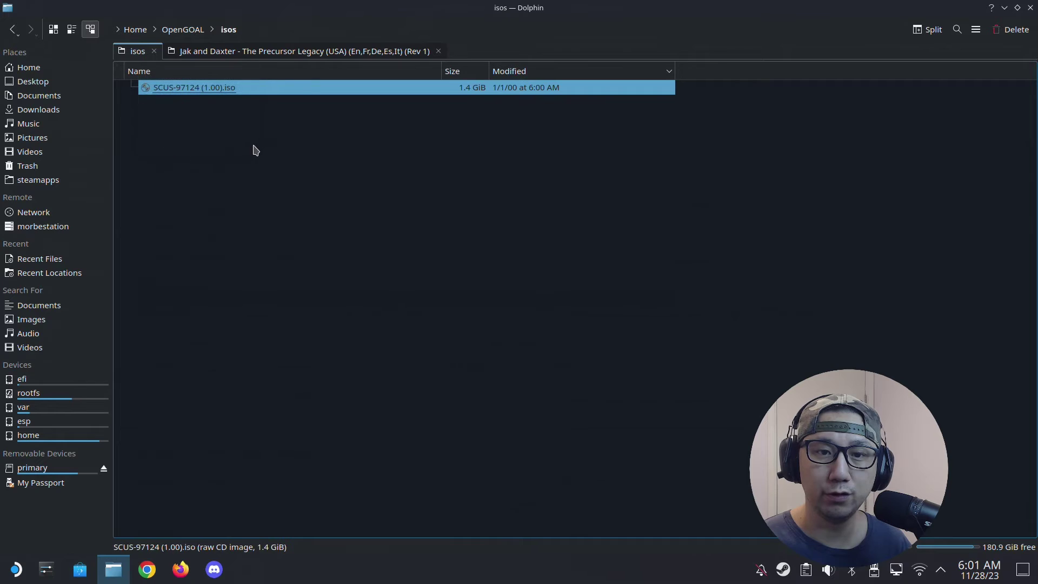
Rename the SCUS-97124 (1.00).iso file in the isos folder to jak1.iso.
{"action": "key", "text": "F2"}
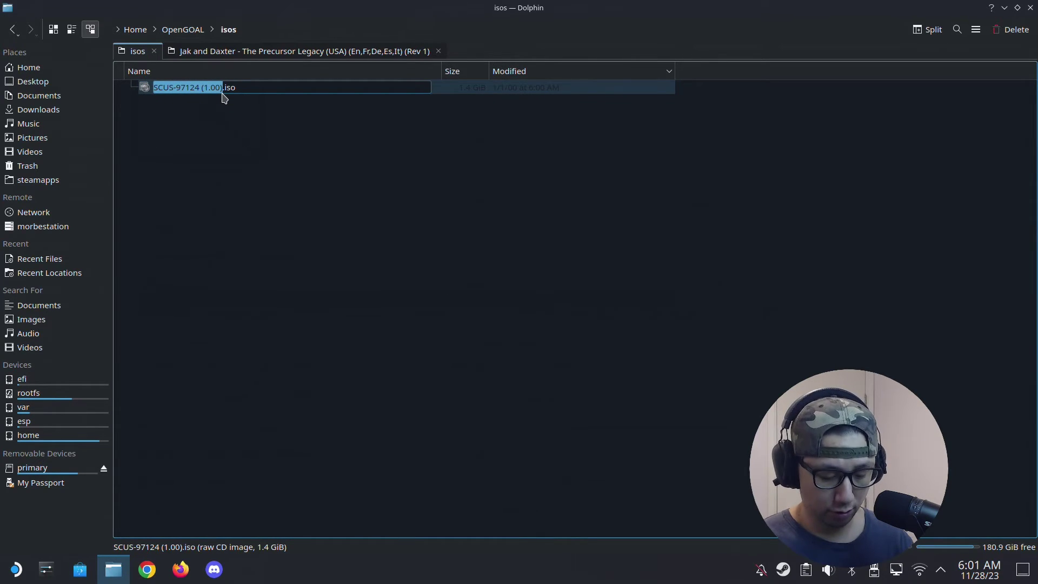
{"action": "type", "text": "jak1"}
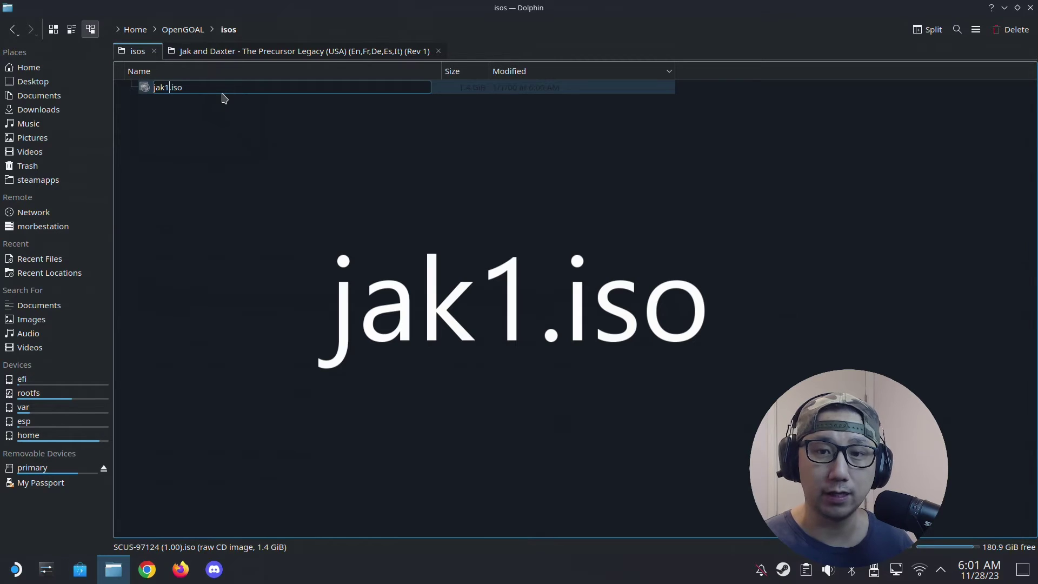
{"action": "key", "text": "Return"}
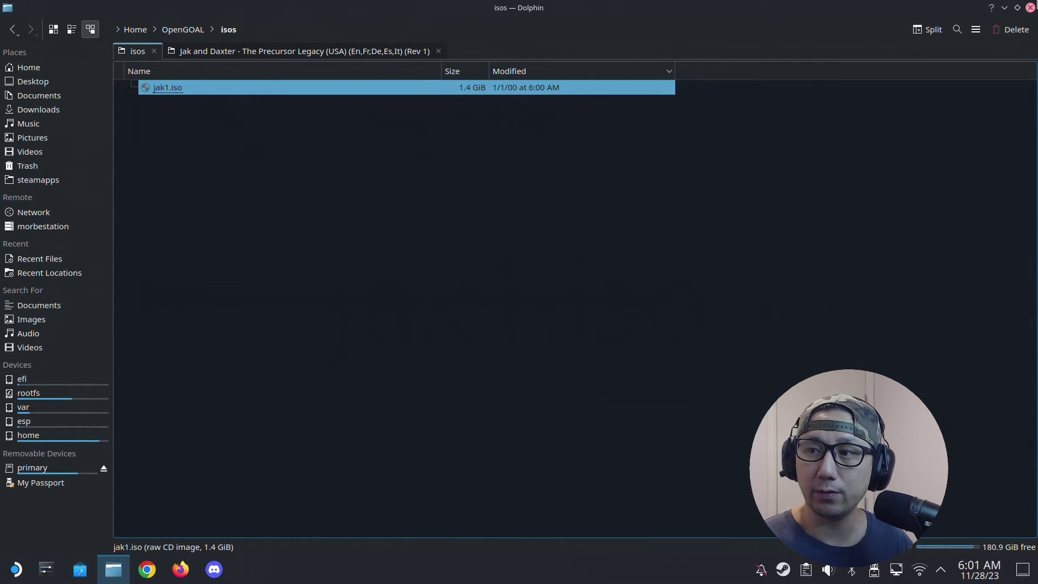
Close the file manager and return the Steam Deck to gaming mode.
{"action": "left_click", "coordinate": [1029, 8]}
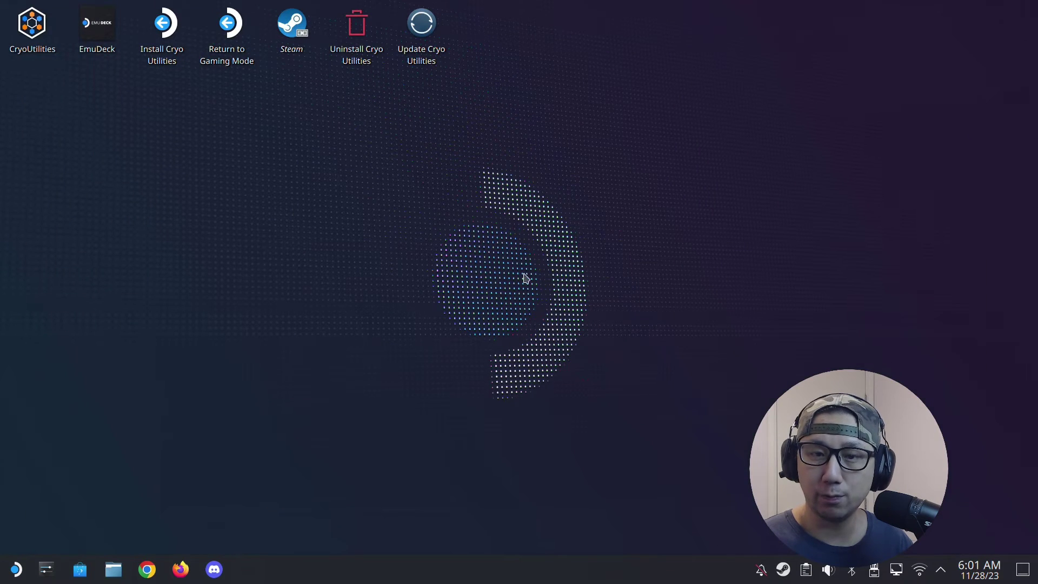
{"action": "left_click", "coordinate": [303, 40]}
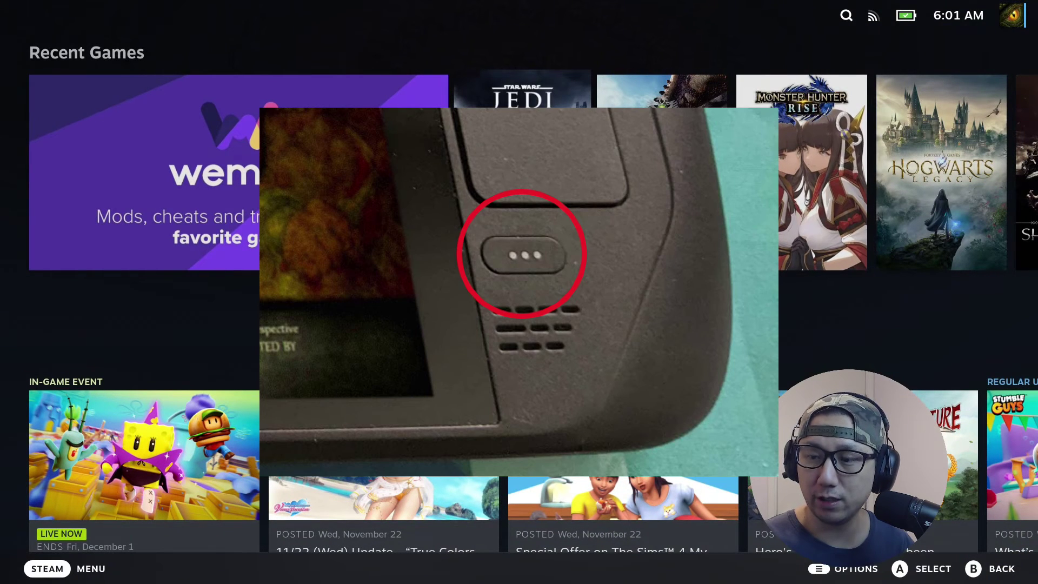
Open the OpenGOAL plugin page from Decky in the quick access menu.
{"action": "key", "text": "ctrl+2"}
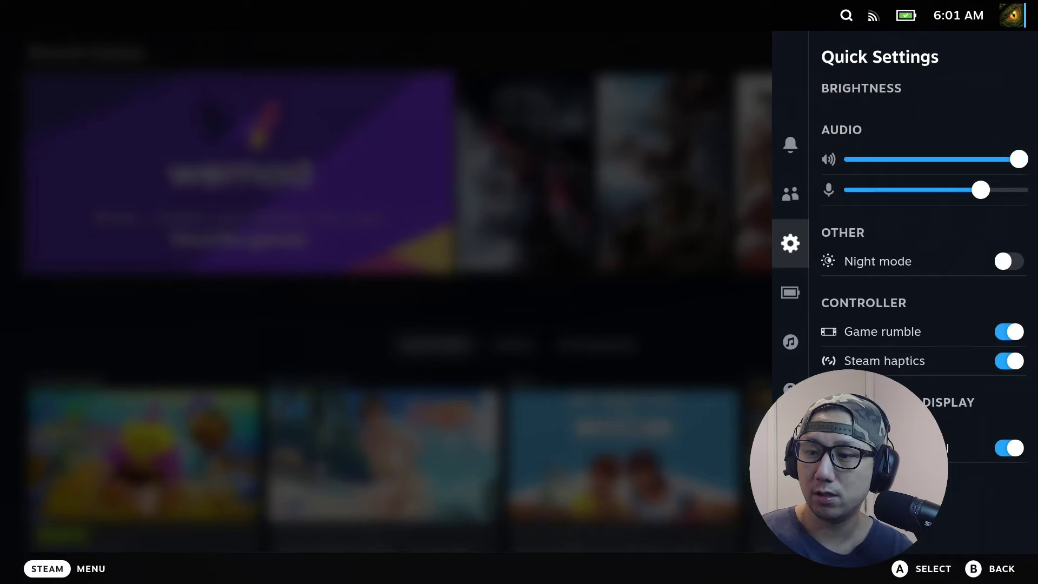
{"action": "key", "text": "Down"}
{"action": "key", "text": "Down"}
{"action": "key", "text": "Down"}
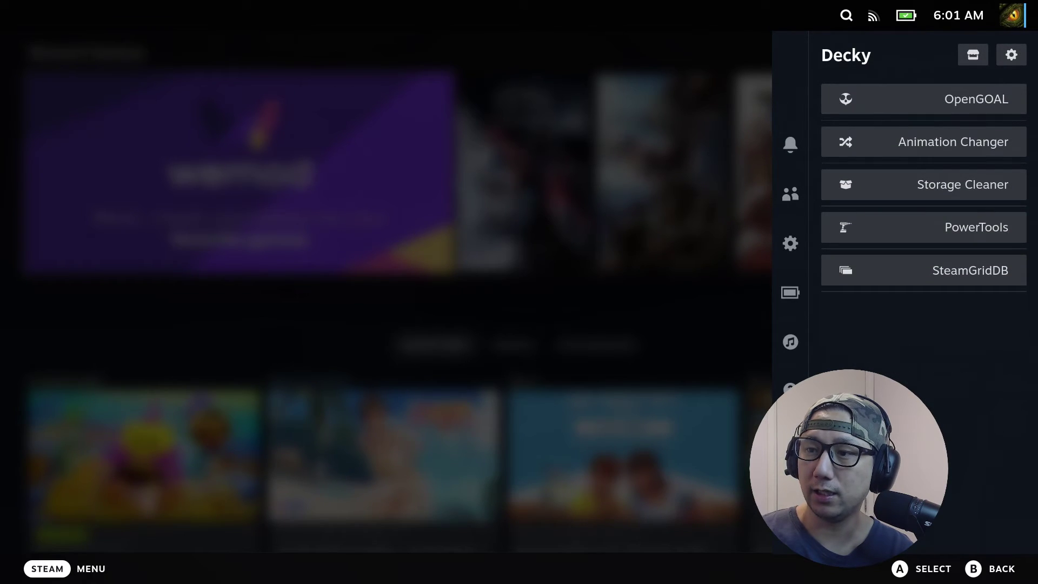
{"action": "key", "text": "Right"}
{"action": "key", "text": "Down"}
{"action": "key", "text": "Return"}
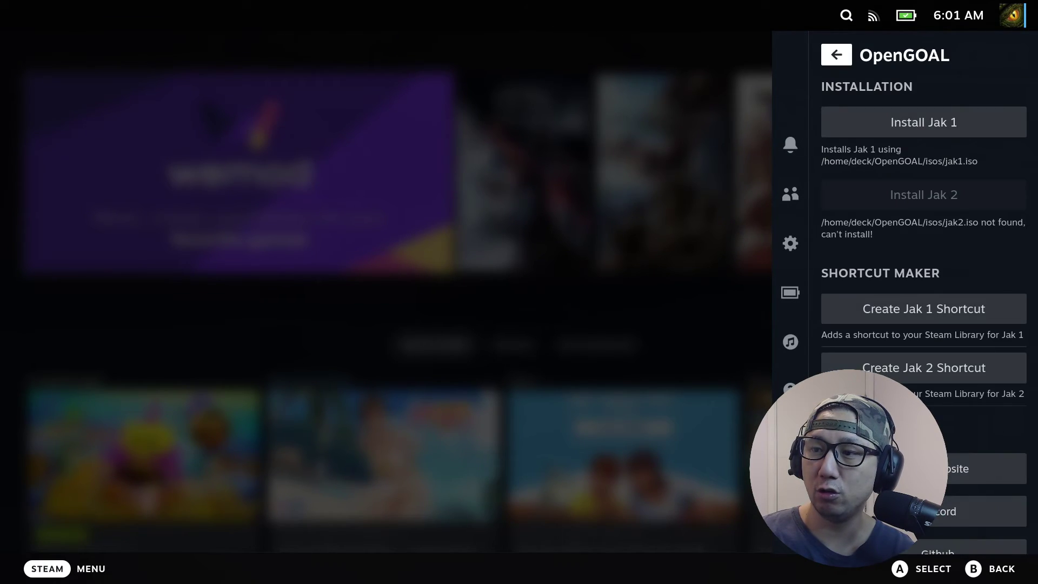
Install Jak 1 with the OpenGOAL plugin using /home/deck/OpenGOAL/isos/jak1.iso.
{"action": "key", "text": "Down"}
{"action": "key", "text": "Down"}
{"action": "key", "text": "Up"}
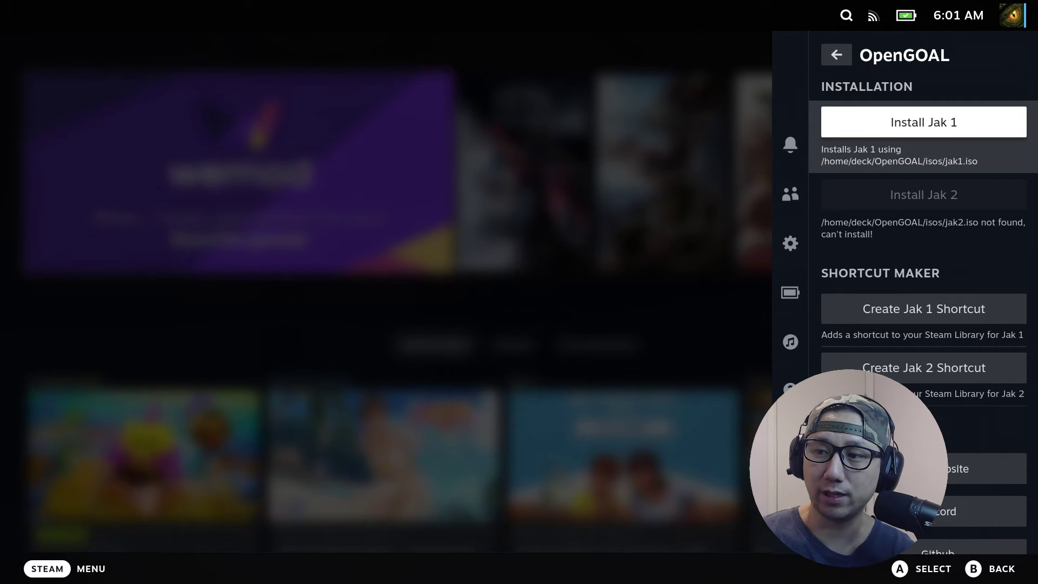
{"action": "key", "text": "Down"}
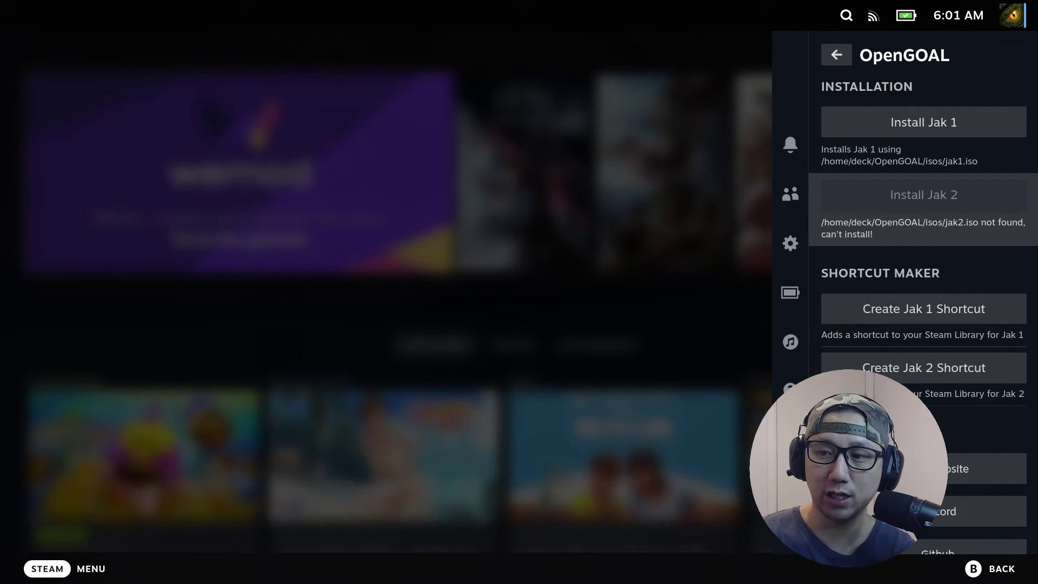
{"action": "key", "text": "Up"}
{"action": "key", "text": "Down"}
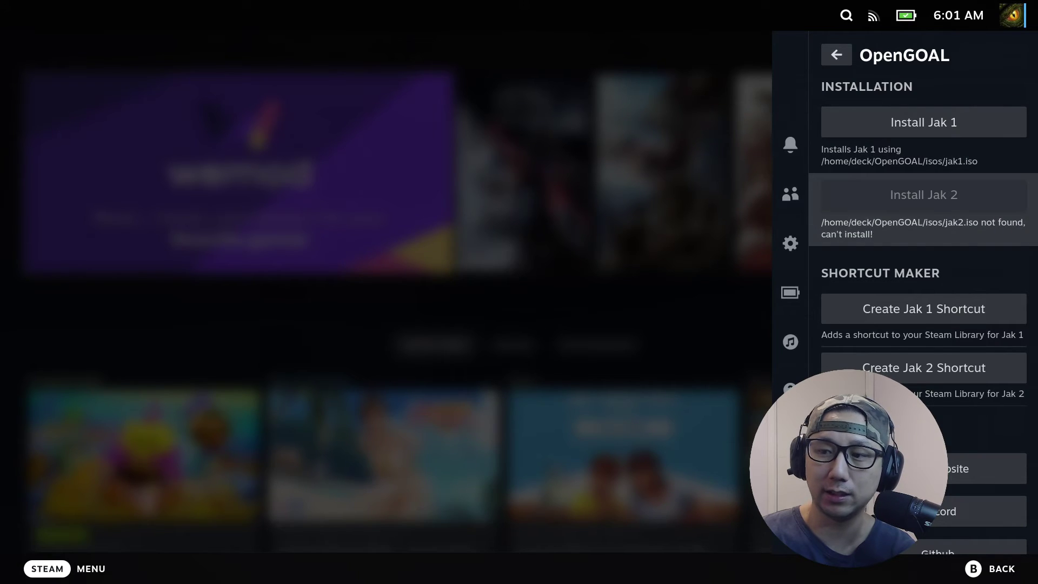
{"action": "key", "text": "Up"}
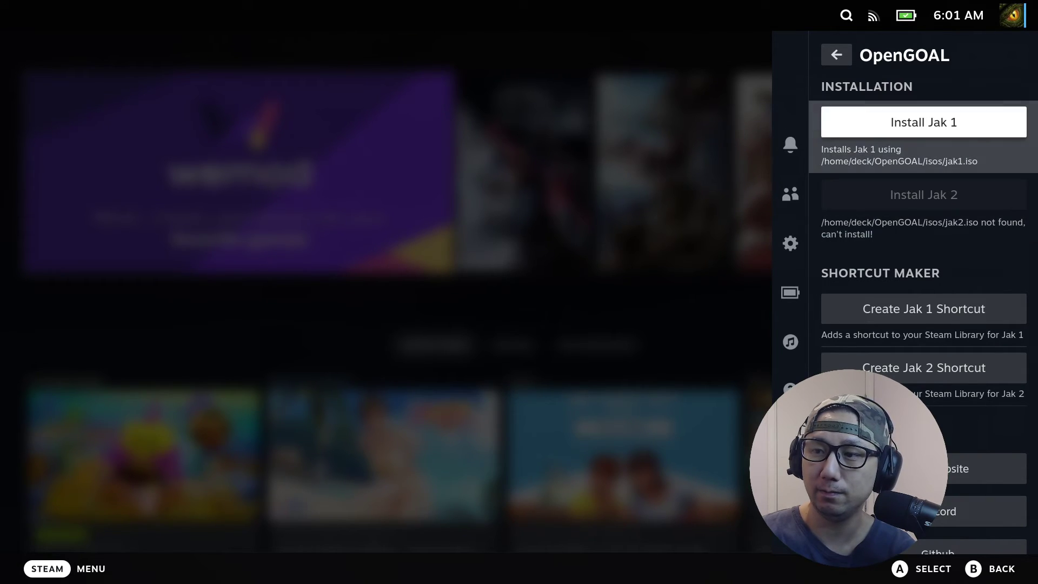
{"action": "key", "text": "Return"}
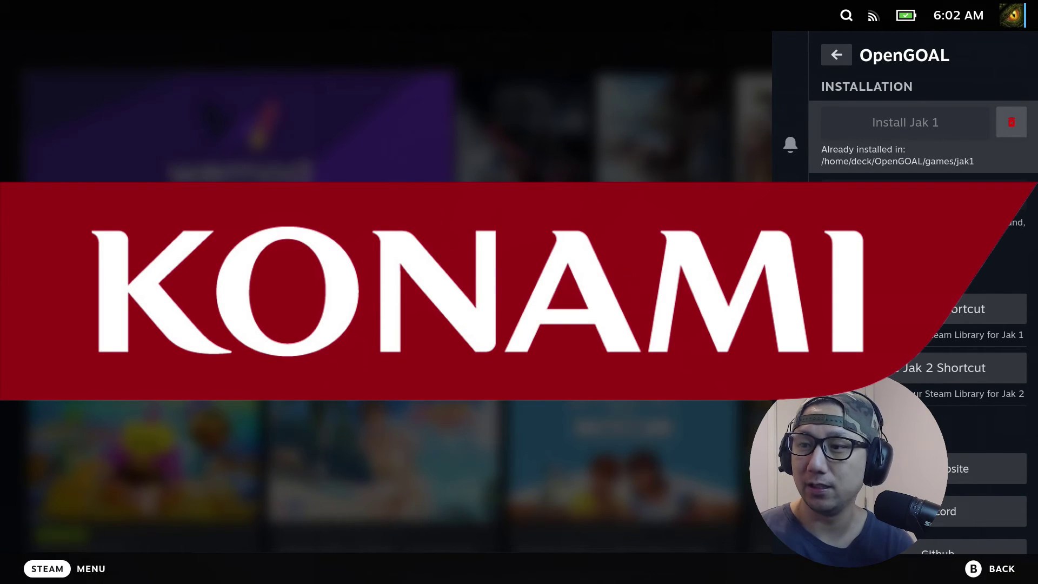
Create a Steam Library shortcut for Jak 1 and restart Steam to apply it.
{"action": "key", "text": "Right"}
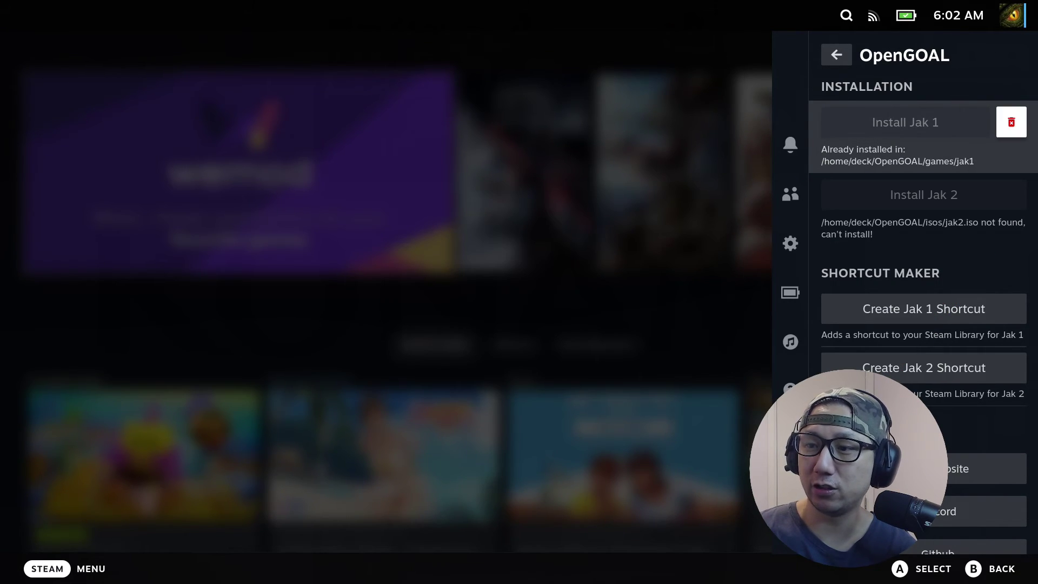
{"action": "key", "text": "Down"}
{"action": "key", "text": "Down"}
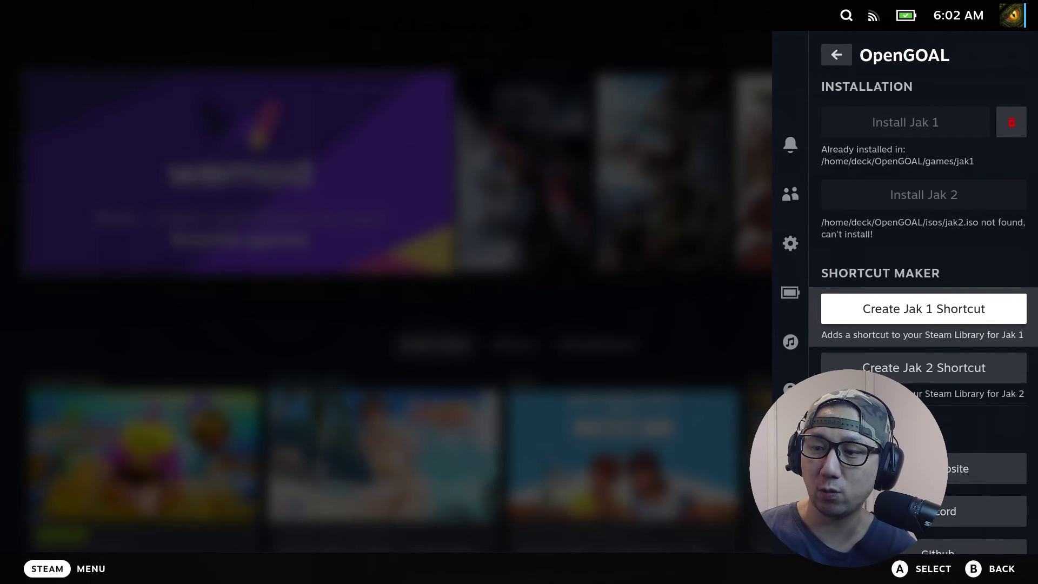
{"action": "key", "text": "Return"}
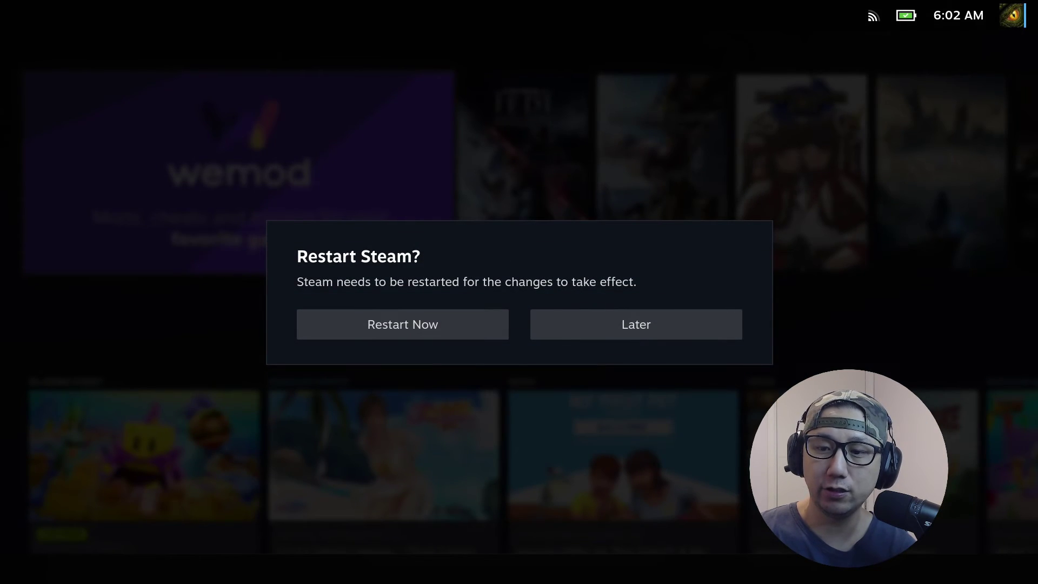
{"action": "key", "text": "Return"}
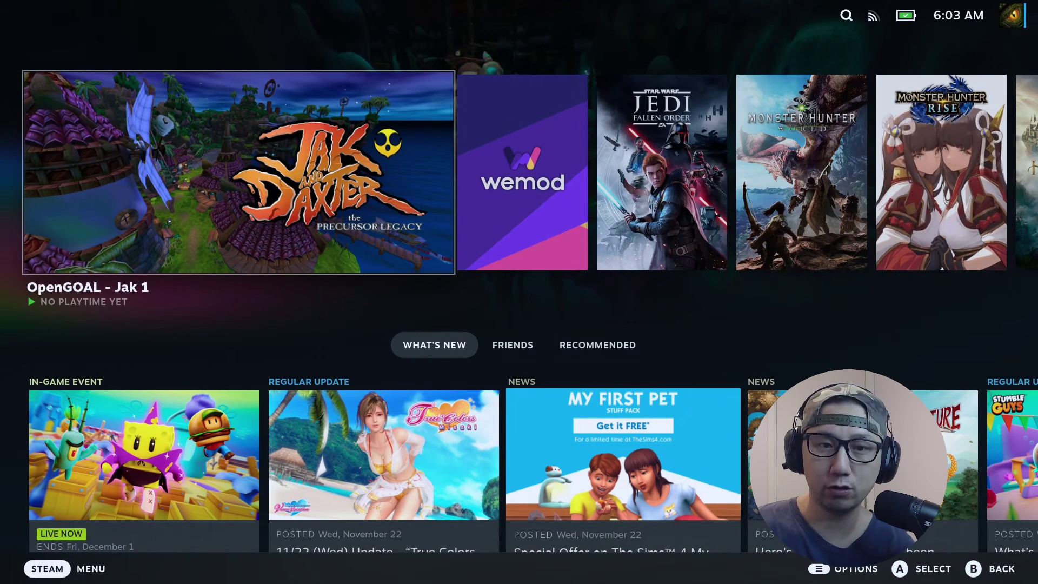
Open the Steam library on its non-Steam games.
{"action": "key", "text": "ctrl+1"}
{"action": "key", "text": "Down"}
{"action": "key", "text": "Return"}
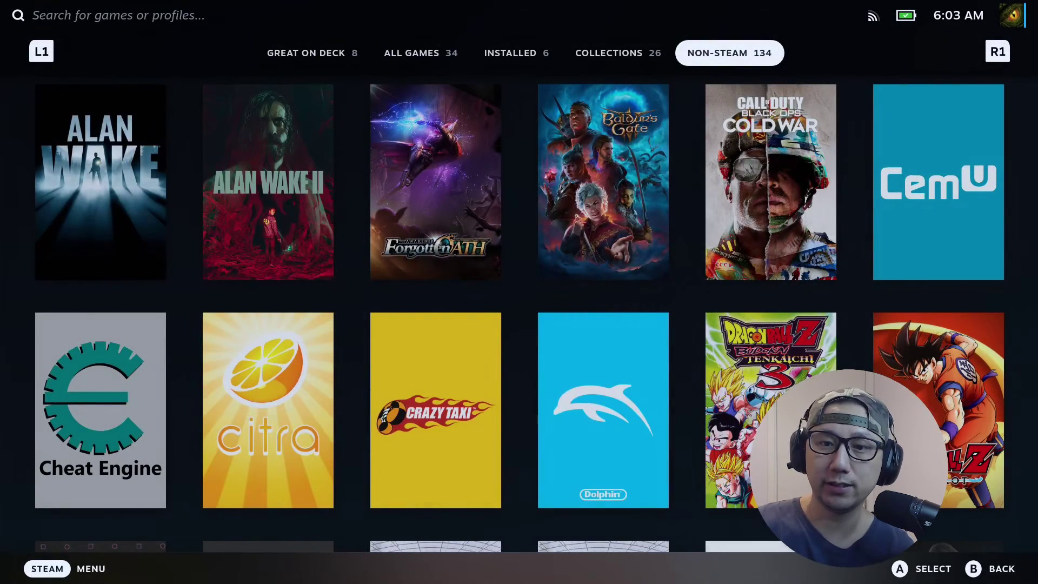
Find Jak and Daxter: The Precursor Legacy among the non-Steam games and launch it.
{"action": "key", "text": "Down"}
{"action": "key", "text": "Down"}
{"action": "key", "text": "Down"}
{"action": "key", "text": "Down"}
{"action": "key", "text": "Down"}
{"action": "key", "text": "Down"}
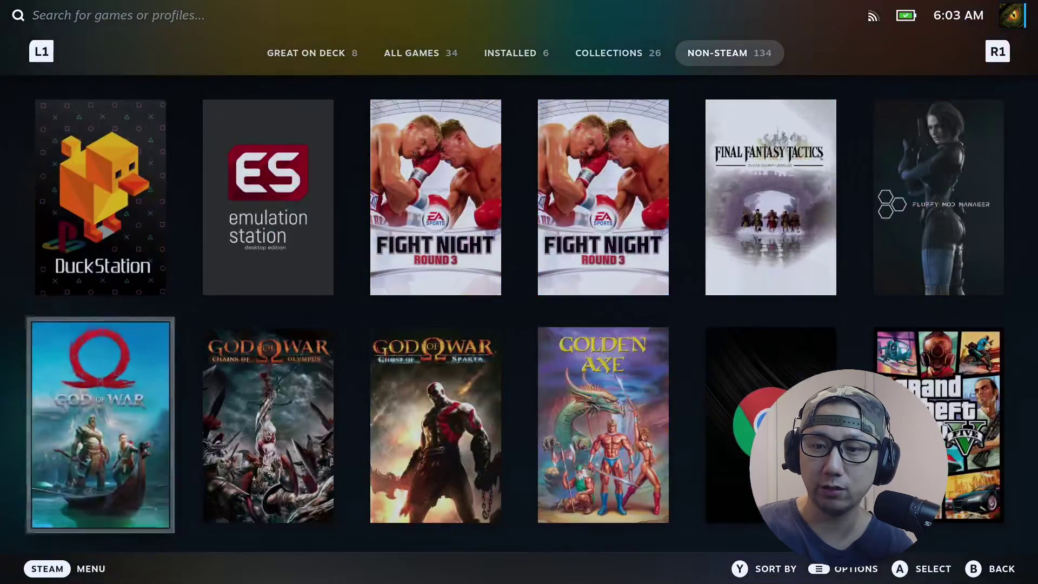
{"action": "key", "text": "Down"}
{"action": "key", "text": "Down"}
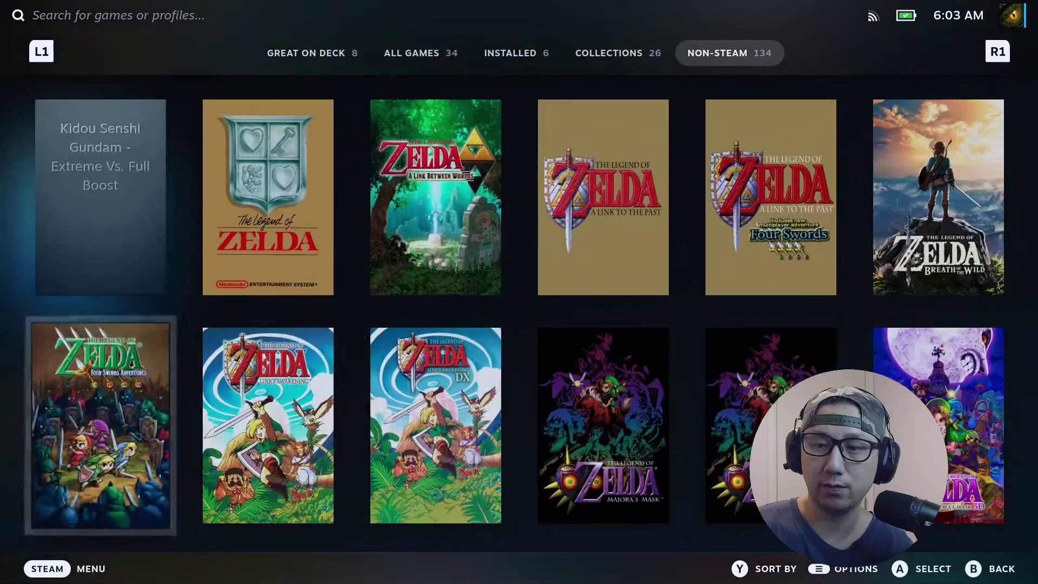
{"action": "key", "text": "Down"}
{"action": "key", "text": "Down"}
{"action": "key", "text": "Down"}
{"action": "key", "text": "Down"}
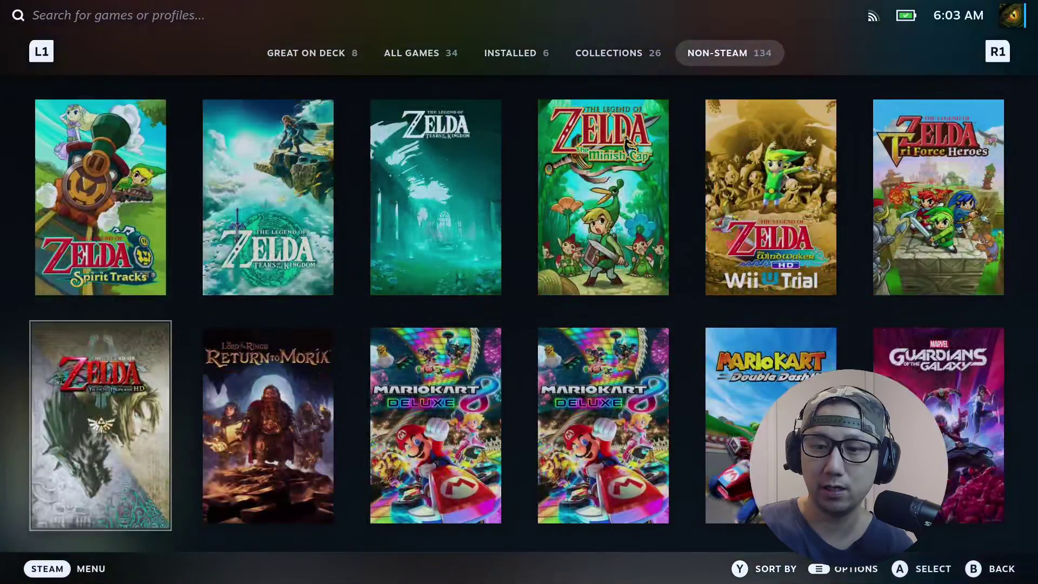
{"action": "key", "text": "Down"}
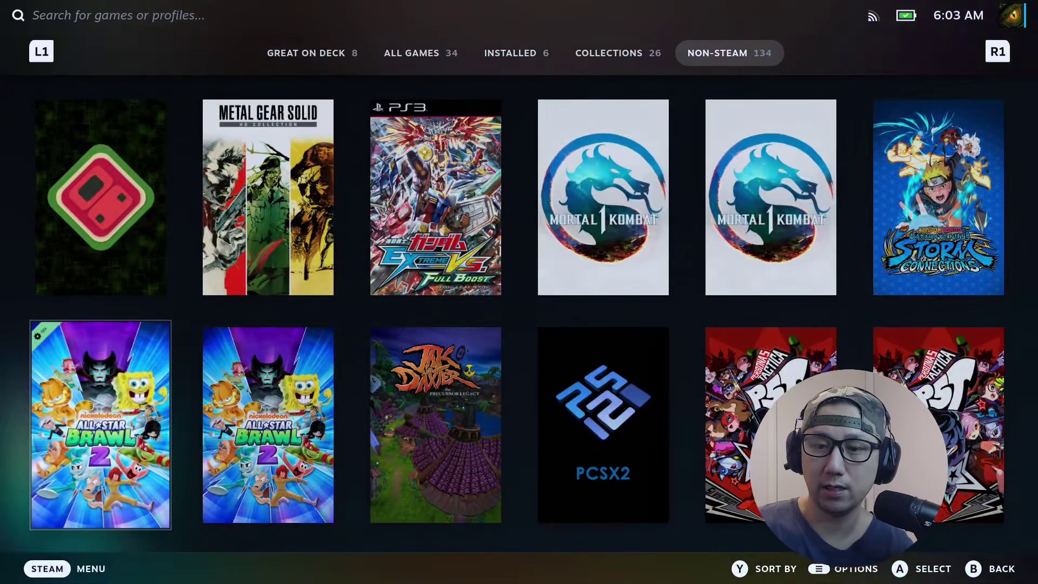
{"action": "key", "text": "Right"}
{"action": "key", "text": "Right"}
{"action": "key", "text": "Return"}
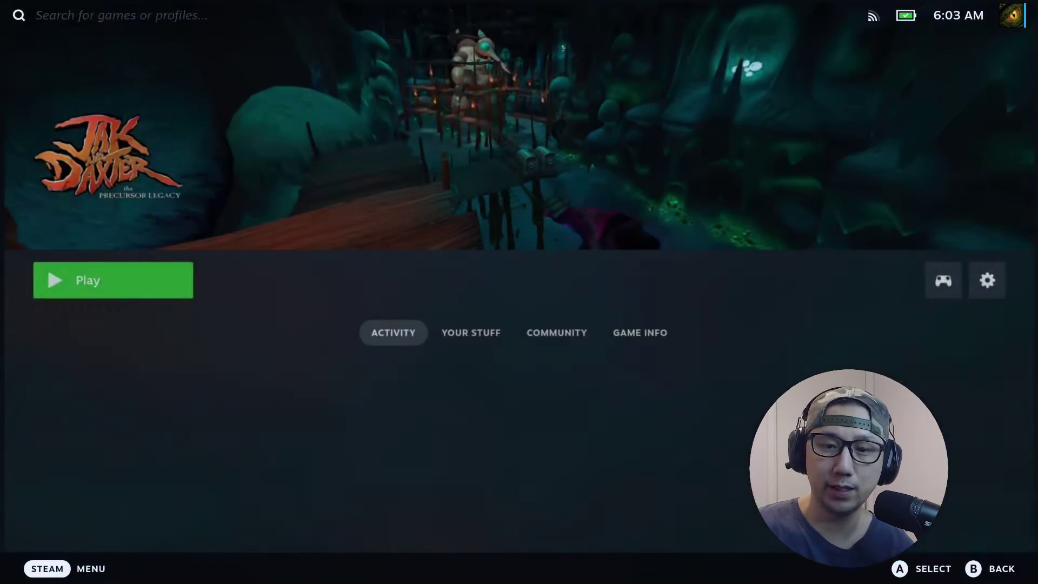
{"action": "key", "text": "Return"}
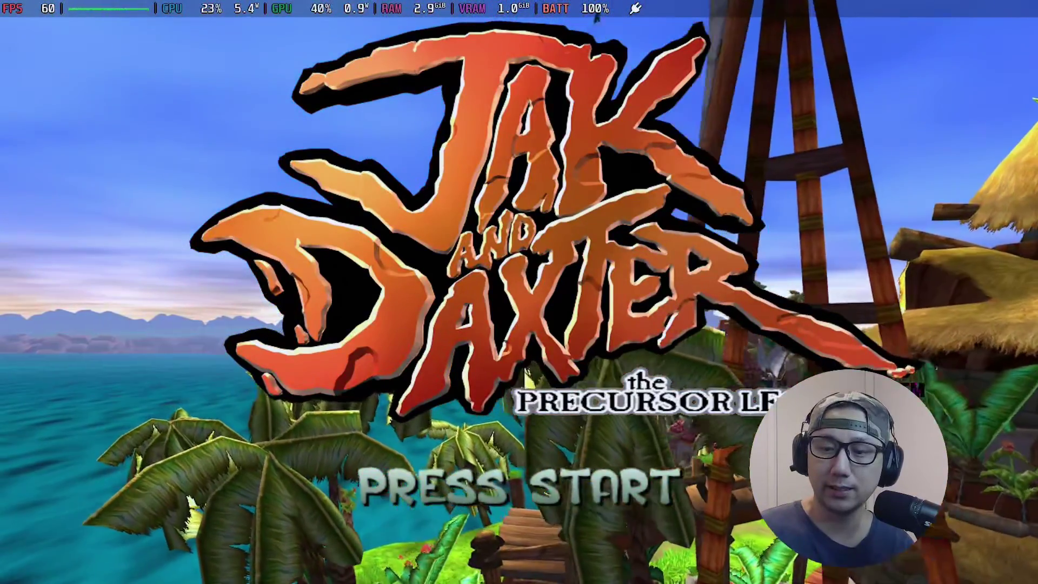
Start from the game's title screen and open the graphic options.
{"action": "key", "text": "Return"}
{"action": "key", "text": "Down"}
{"action": "key", "text": "Down"}
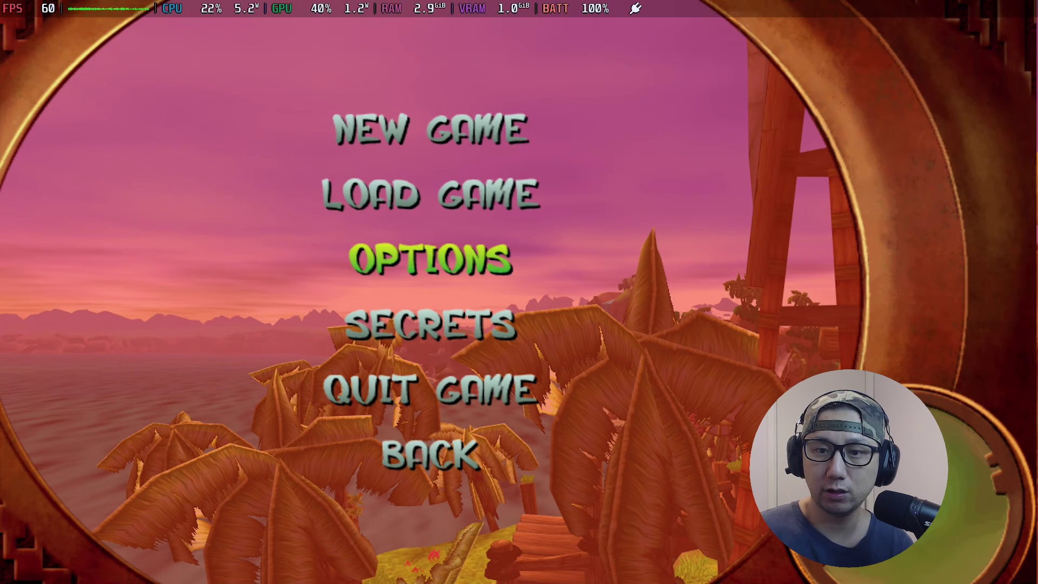
{"action": "key", "text": "Return"}
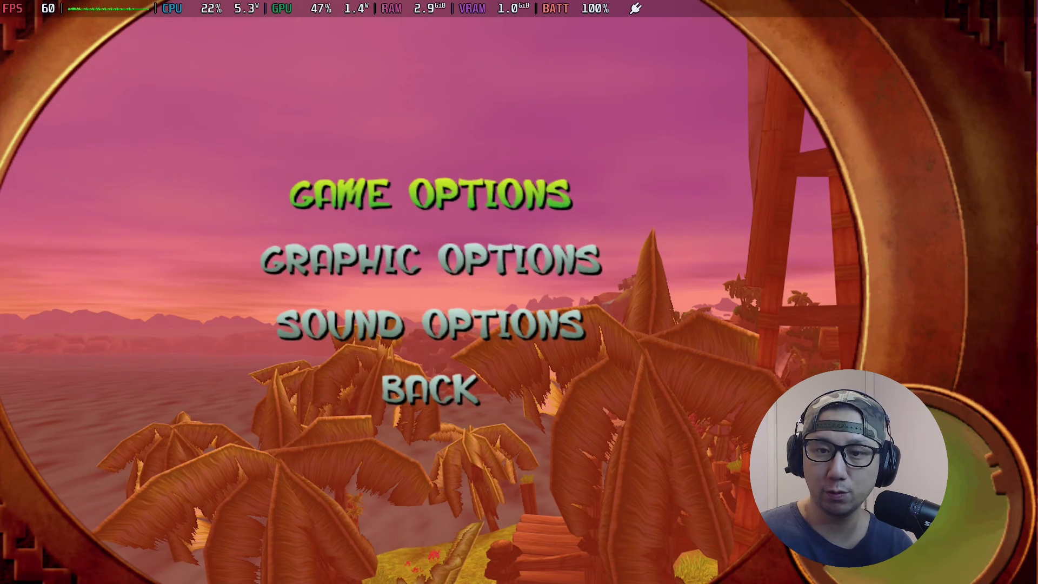
{"action": "key", "text": "Down"}
{"action": "key", "text": "Return"}
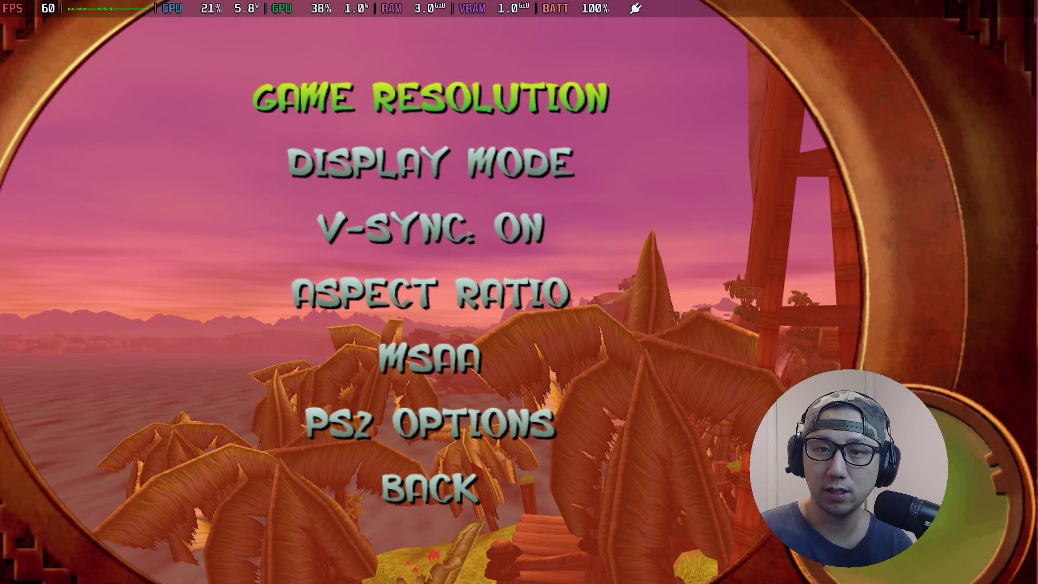
Look through the available game resolutions and return to the graphic options without changing them.
{"action": "key", "text": "Return"}
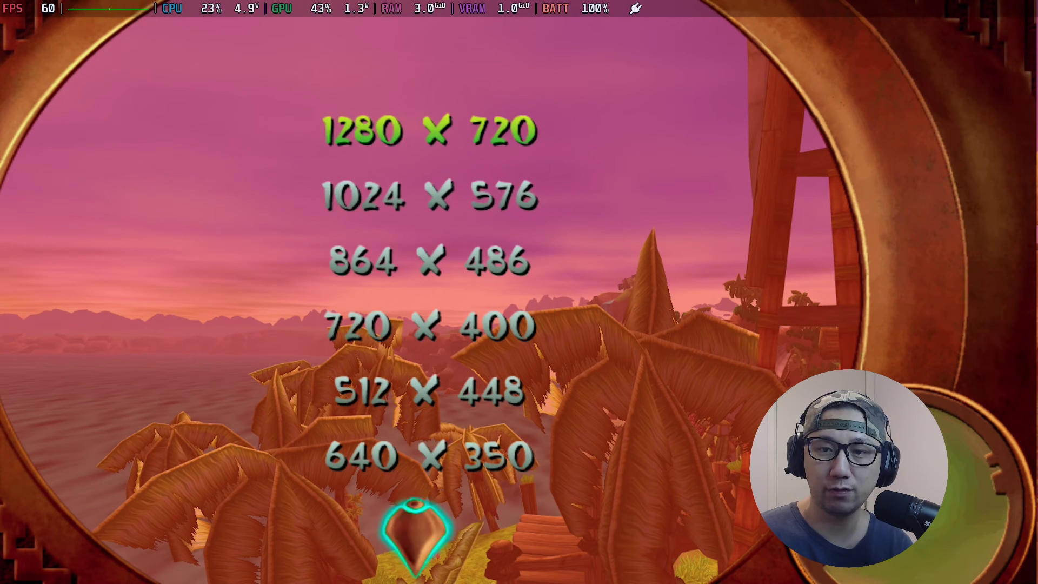
{"action": "key", "text": "Escape"}
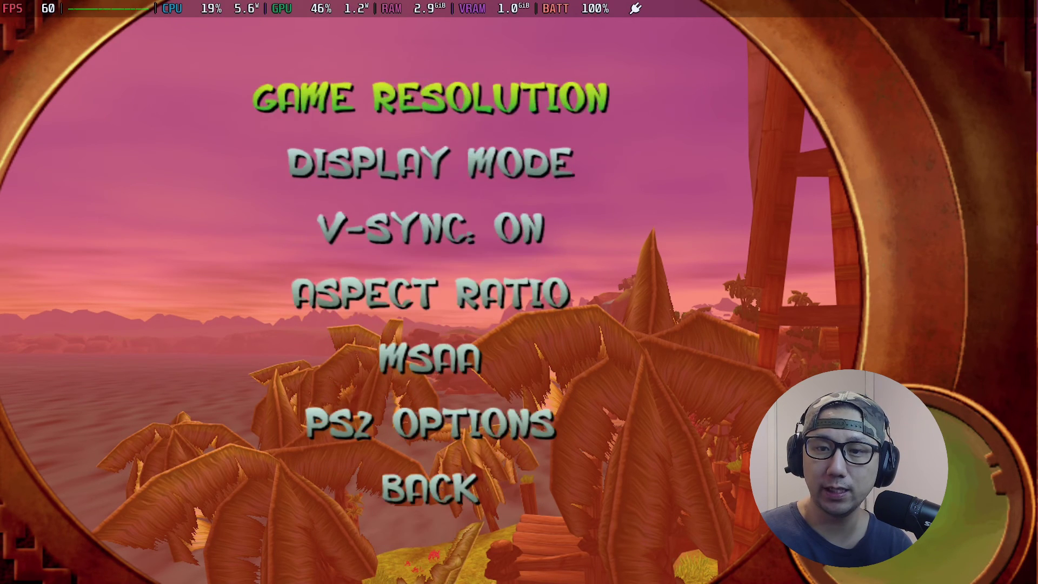
{"action": "key", "text": "Return"}
{"action": "key", "text": "Return"}
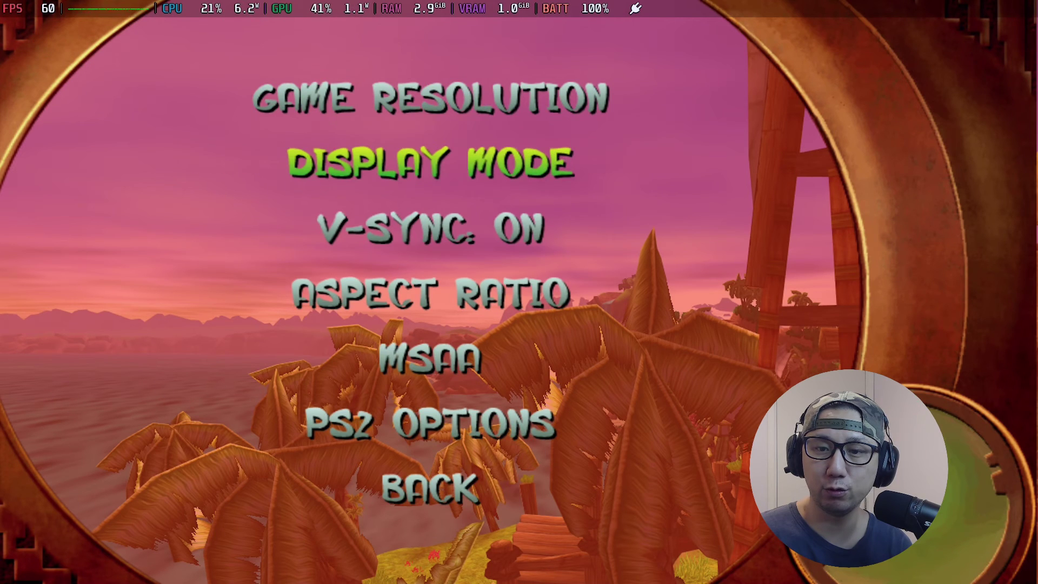
Set the game's aspect ratio to 16x10.
{"action": "key", "text": "Down"}
{"action": "key", "text": "Return"}
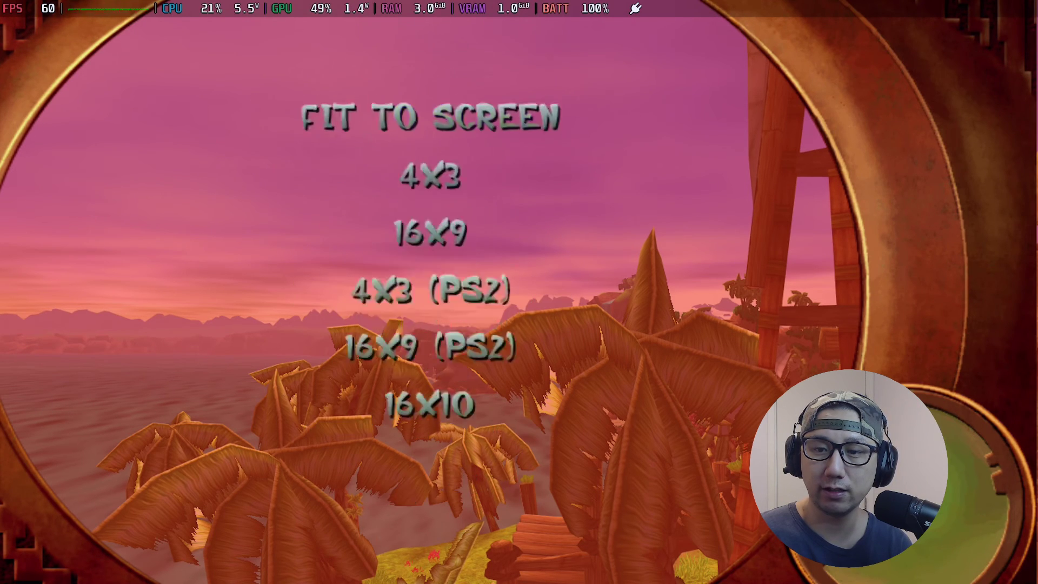
{"action": "key", "text": "Down"}
{"action": "key", "text": "Down"}
{"action": "key", "text": "Down"}
{"action": "key", "text": "Return"}
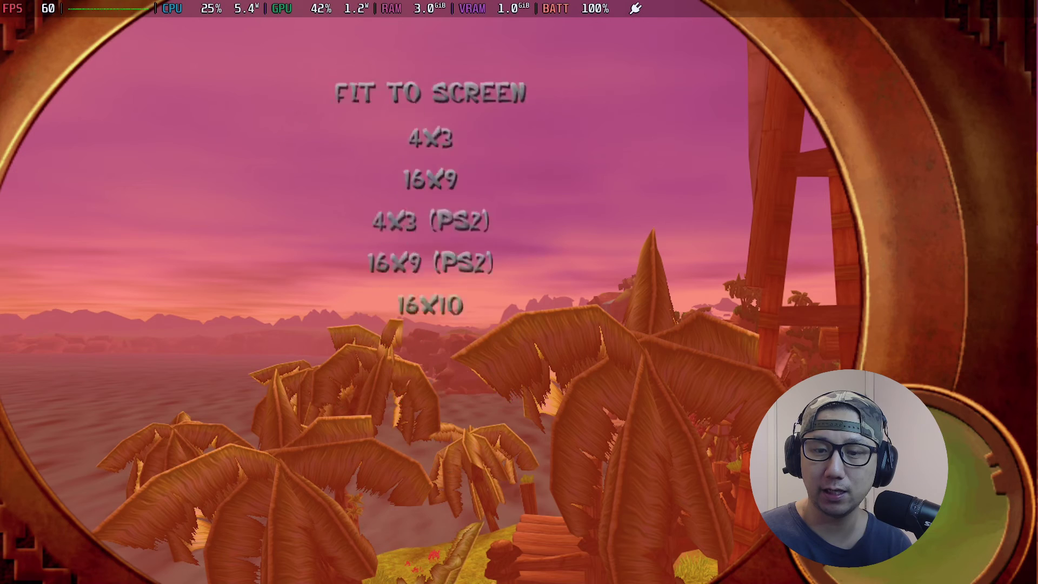
{"action": "key", "text": "Return"}
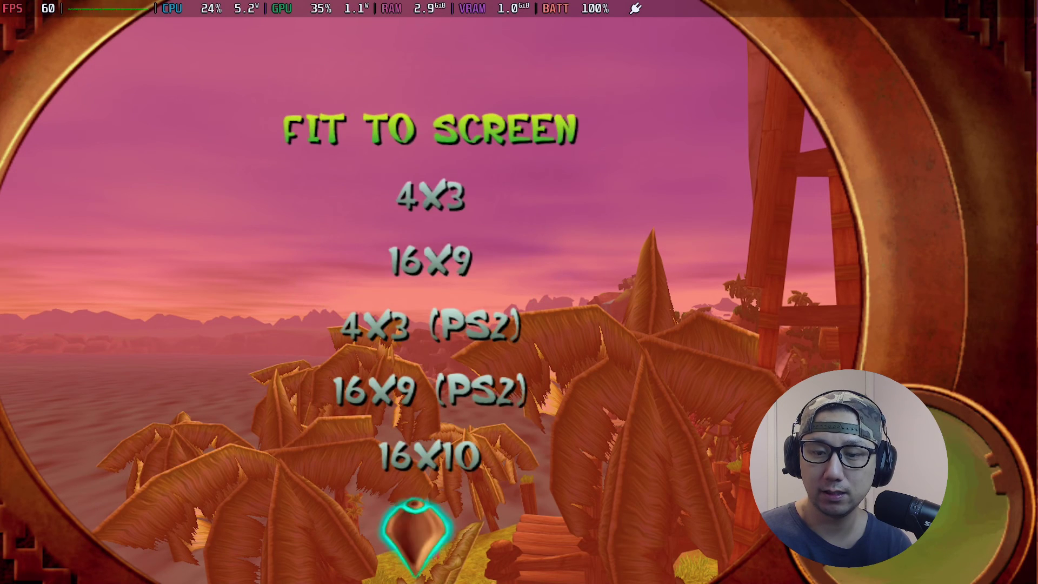
{"action": "key", "text": "Down"}
{"action": "key", "text": "Down"}
{"action": "key", "text": "Down"}
{"action": "key", "text": "Down"}
{"action": "key", "text": "Down"}
{"action": "key", "text": "Return"}
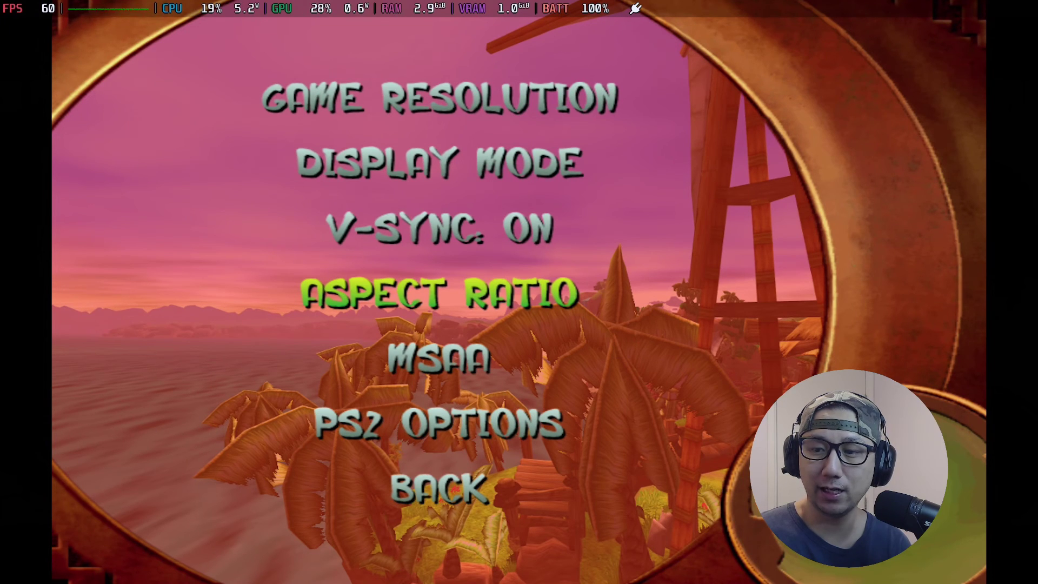
Set the game's aspect ratio to 16x9 (PS2).
{"action": "key", "text": "Return"}
{"action": "key", "text": "Up"}
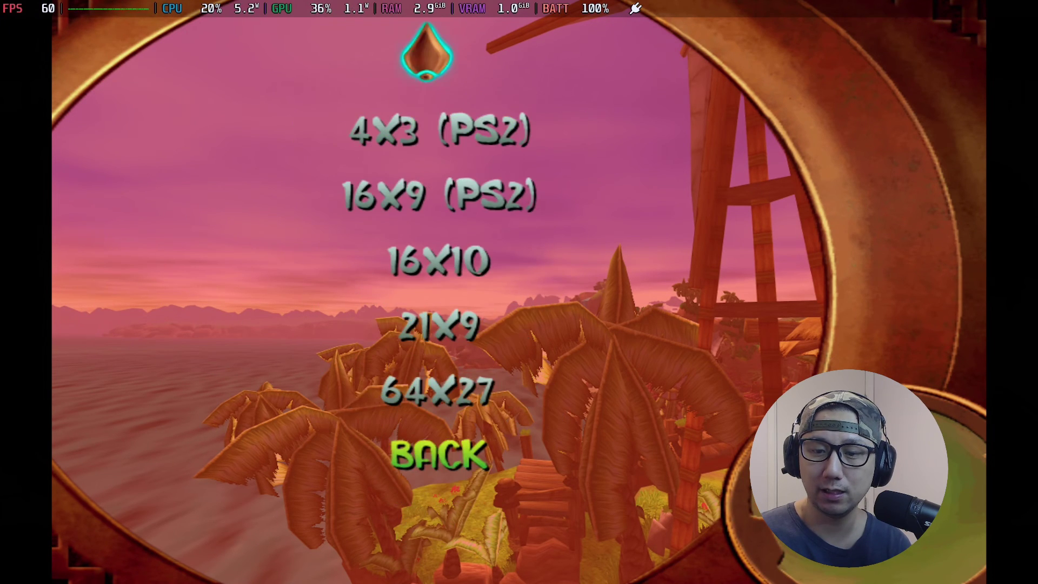
{"action": "key", "text": "Down"}
{"action": "key", "text": "Down"}
{"action": "key", "text": "Down"}
{"action": "key", "text": "Down"}
{"action": "key", "text": "Down"}
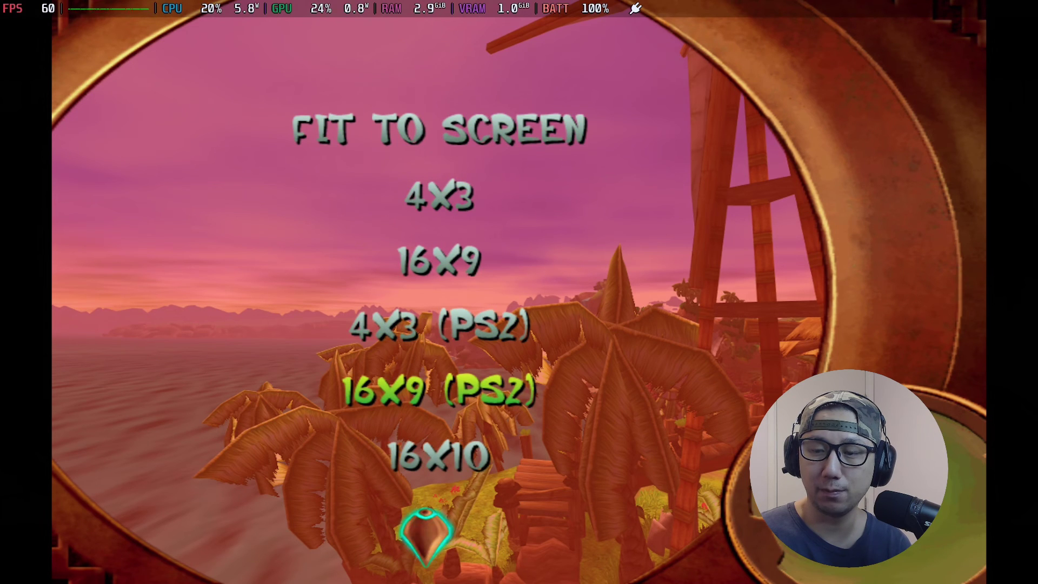
{"action": "key", "text": "Return"}
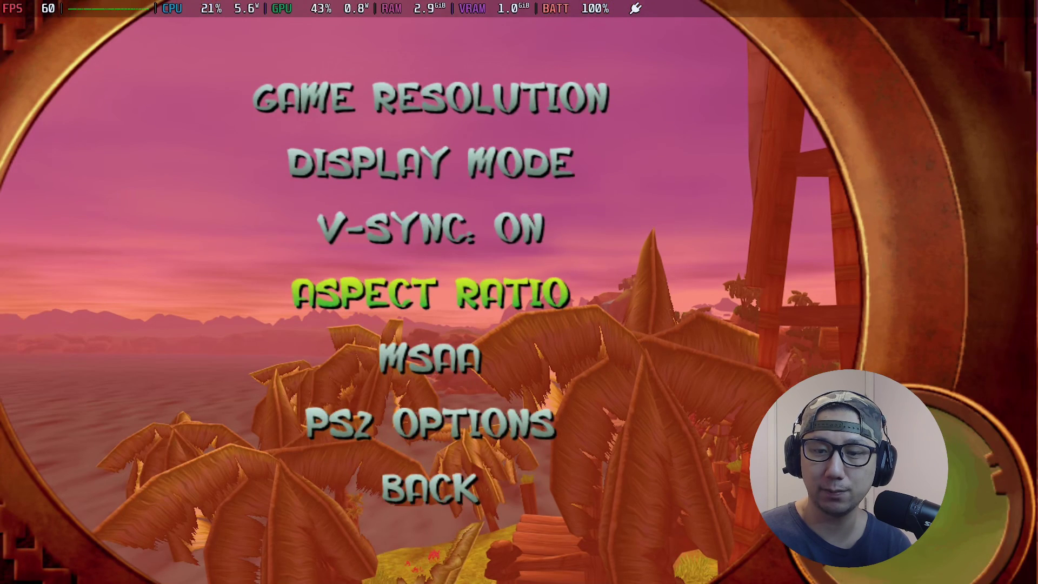
Check the MSAA setting and the remaining entries of the graphic options.
{"action": "key", "text": "Return"}
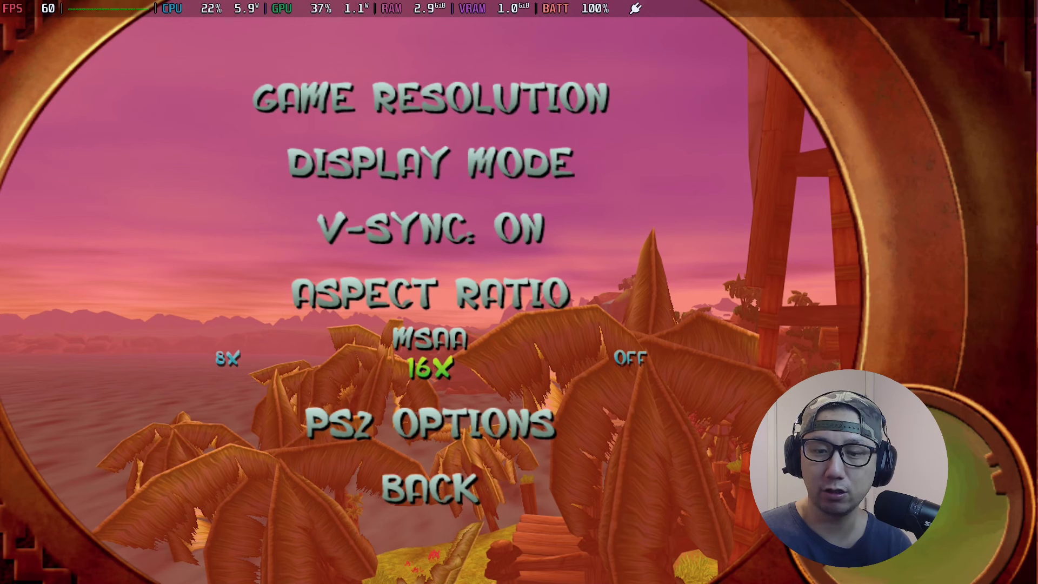
{"action": "key", "text": "Return"}
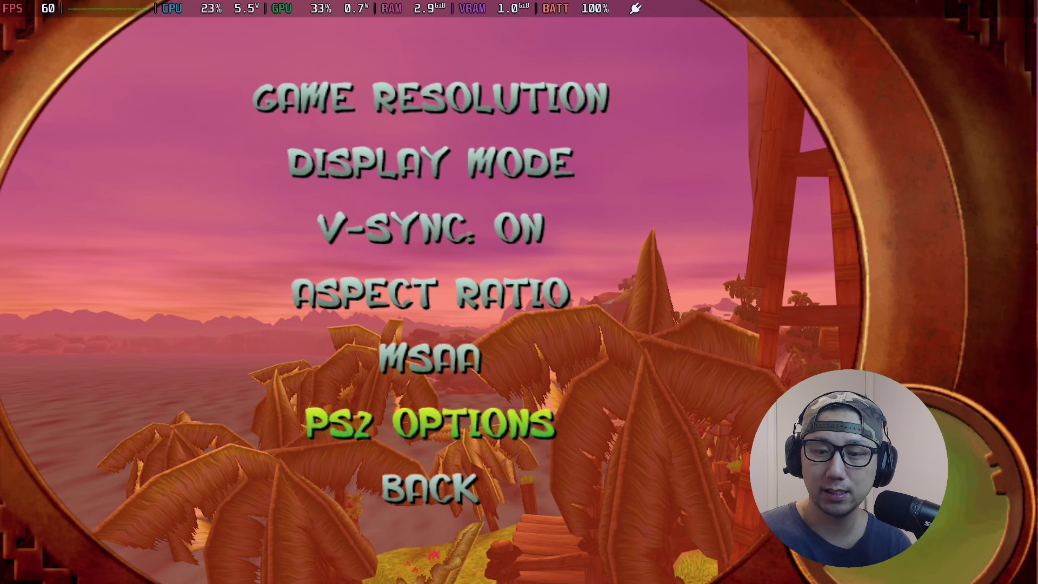
{"action": "key", "text": "Return"}
{"action": "key", "text": "Return"}
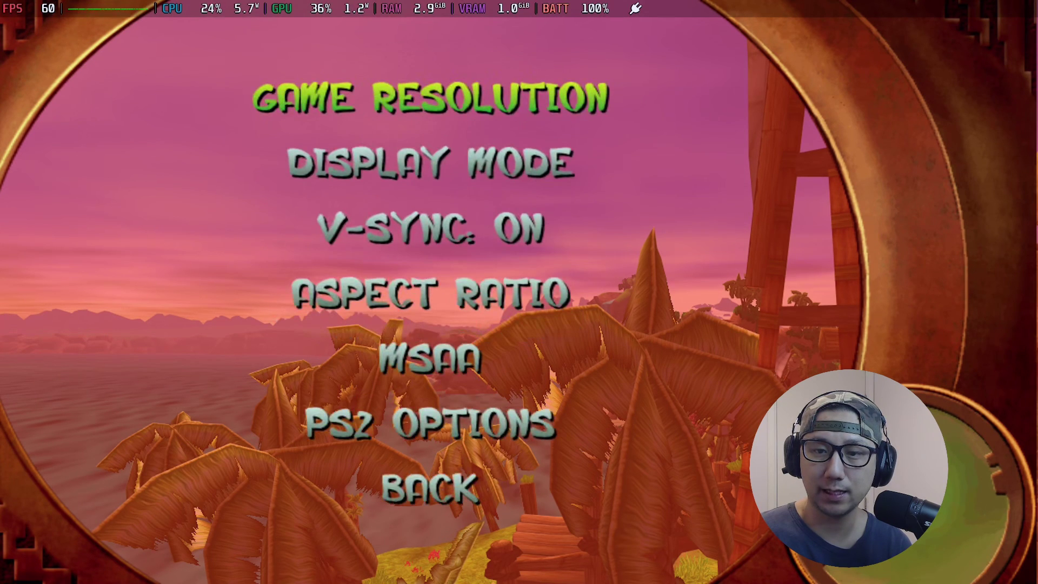
{"action": "key", "text": "Return"}
{"action": "key", "text": "Return"}
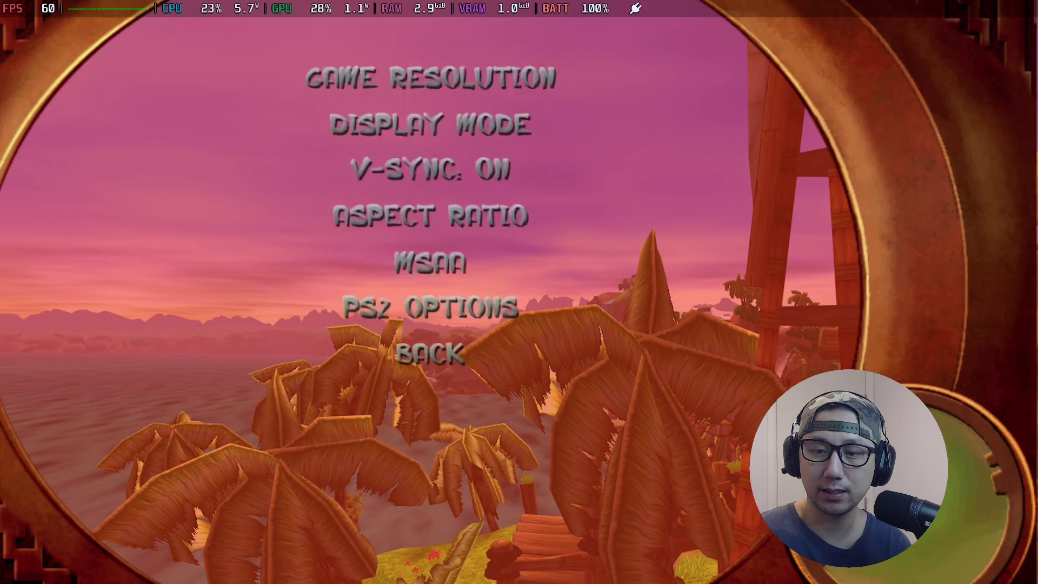
Leave the graphic options and return to the game's title screen.
{"action": "key", "text": "Up"}
{"action": "key", "text": "Return"}
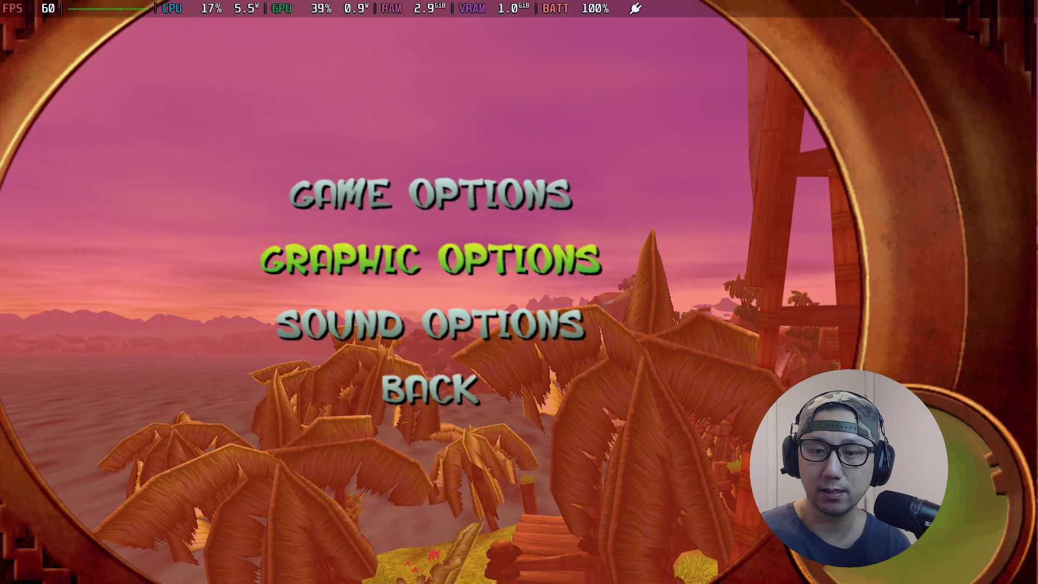
{"action": "key", "text": "Escape"}
{"action": "key", "text": "Escape"}
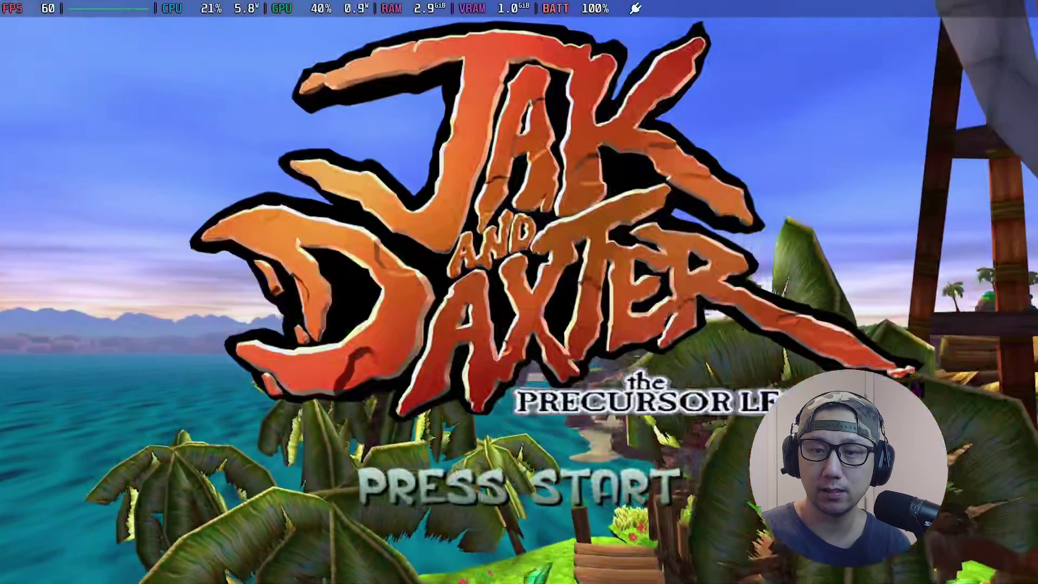
Start a new game from the title screen, overwriting the existing Geyser Rock save file.
{"action": "key", "text": "Return"}
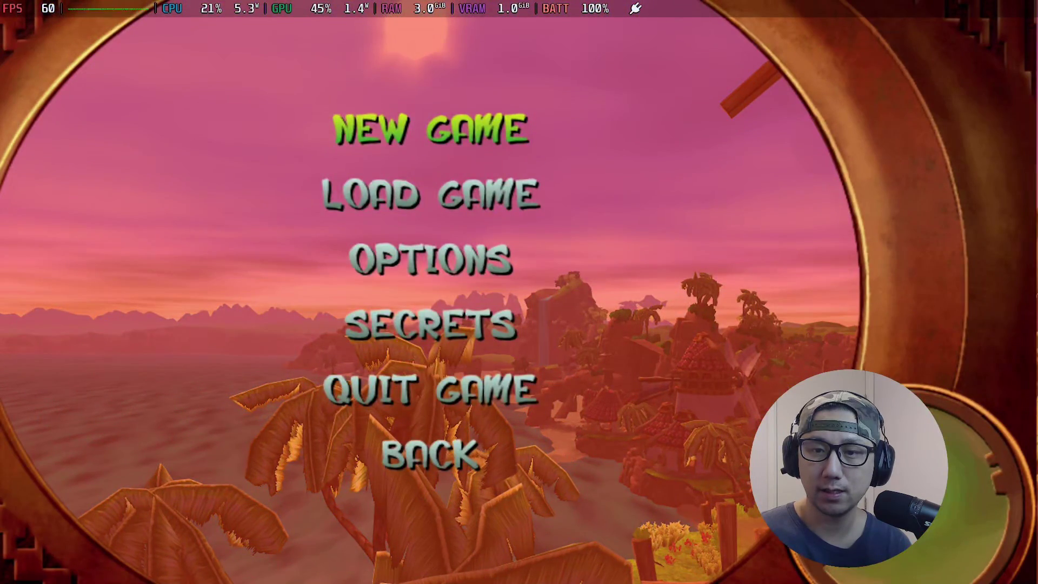
{"action": "key", "text": "Return"}
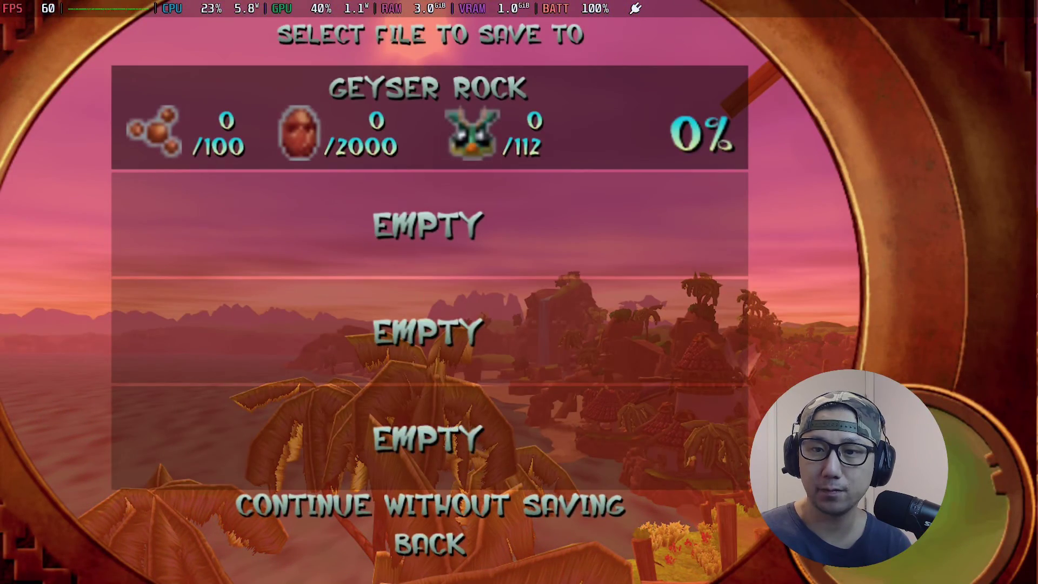
{"action": "key", "text": "Return"}
{"action": "key", "text": "Return"}
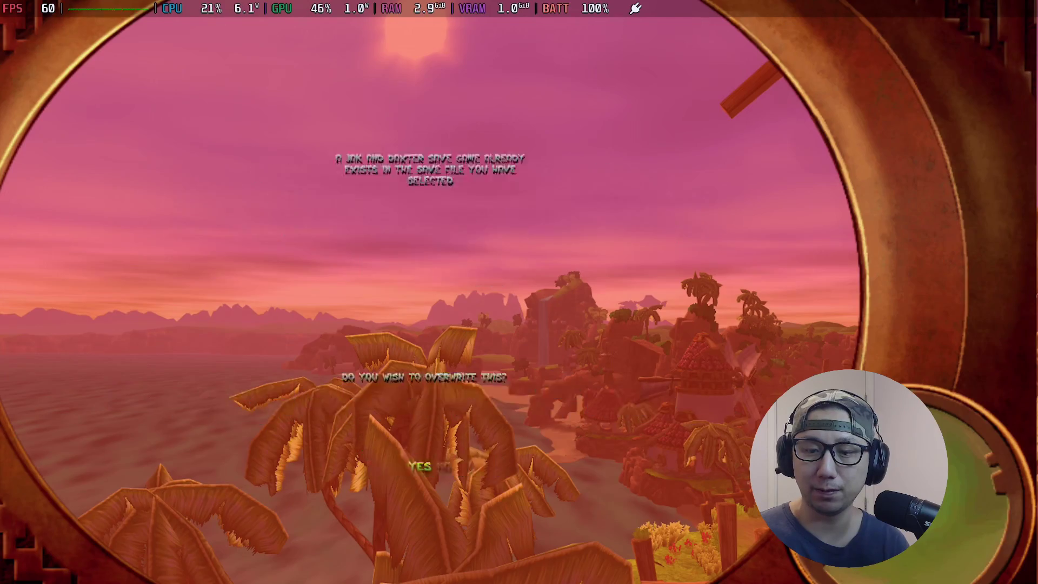